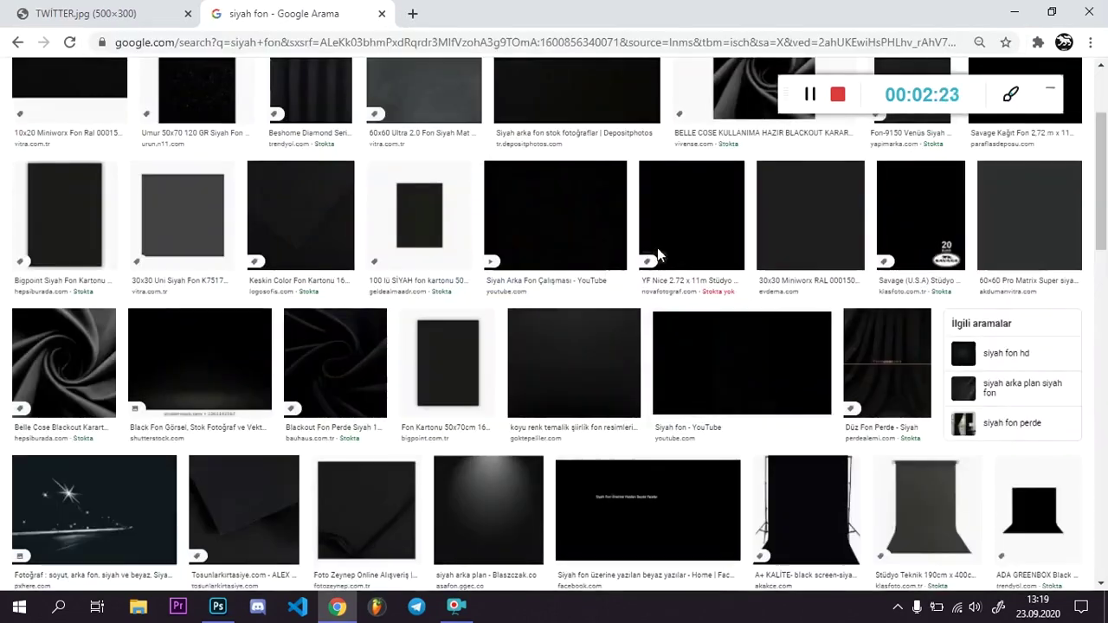
# Copy the Depositphotos black background image from the image search results and paste it into the blank banner document in Photoshop
pyautogui.scroll(-2, 632, 258)
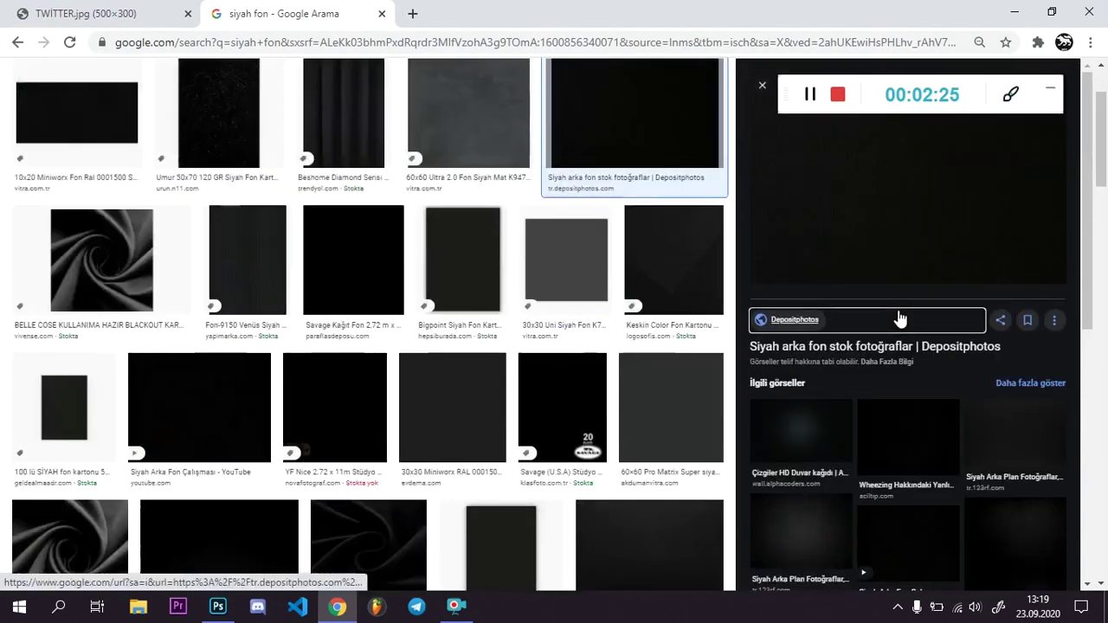
pyautogui.rightClick(898, 317)
pyautogui.rightClick(857, 215)
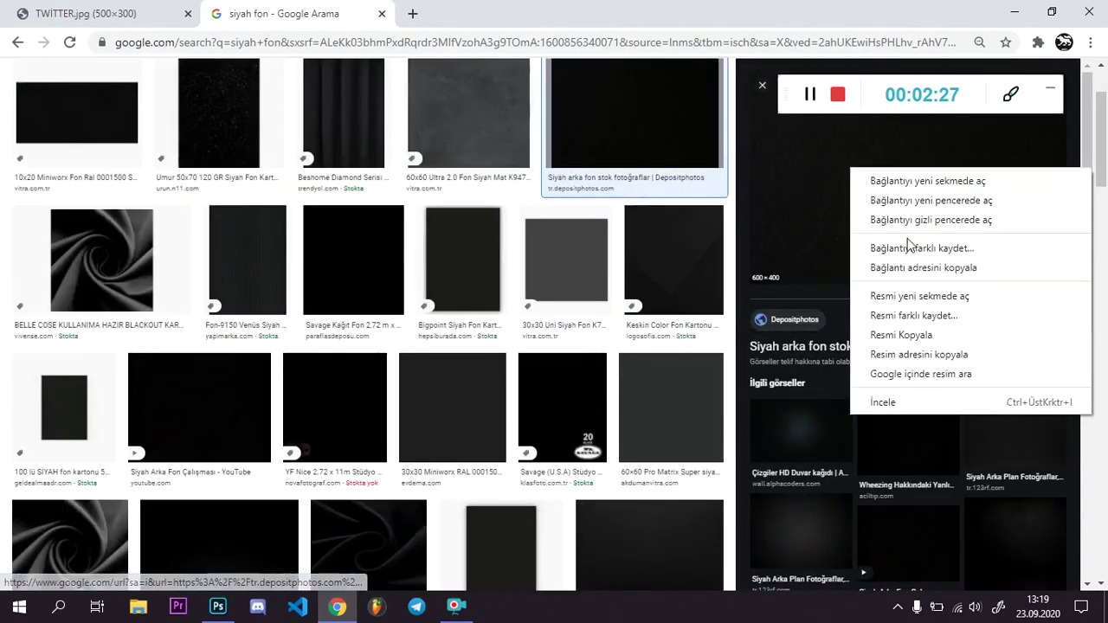
pyautogui.click(920, 322)
pyautogui.hotkey('alt', 'Tab')
pyautogui.press('b')
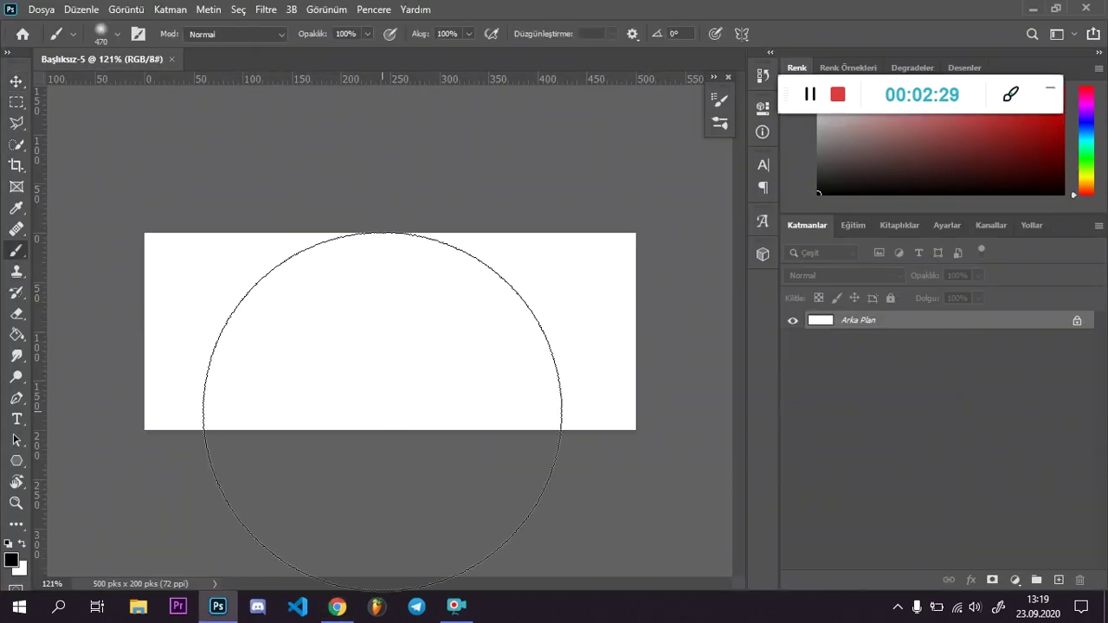
pyautogui.click(18, 86)
pyautogui.hotkey('ctrl', 'v')
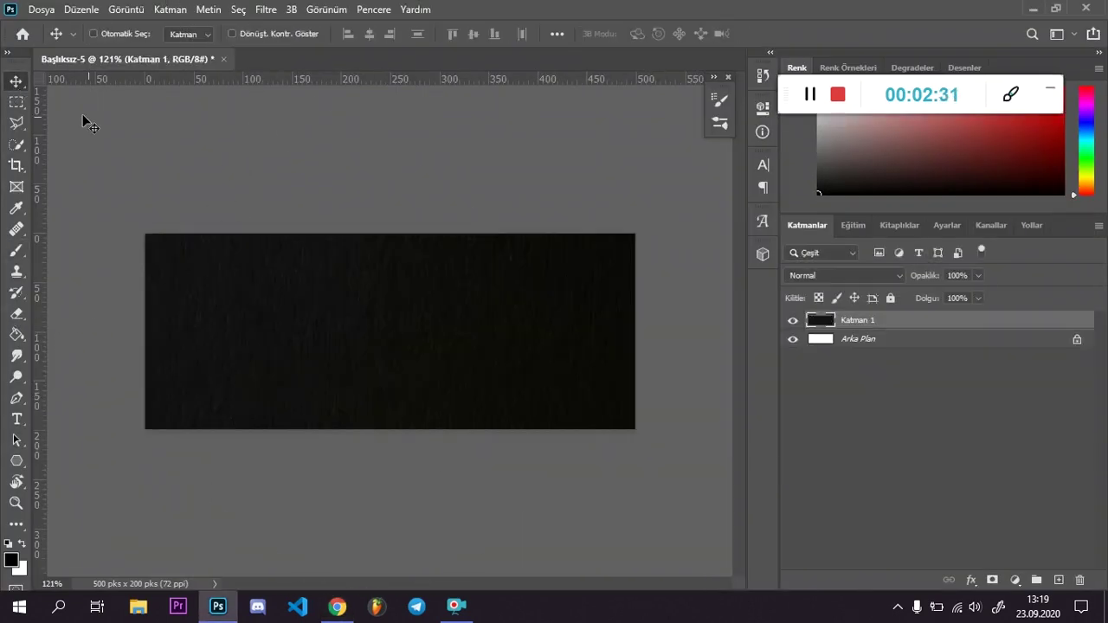
# Scale the pasted black texture to 83.33% so it spans the banner's full width, and deselect the layer
pyautogui.hotkey('ctrl', 't')
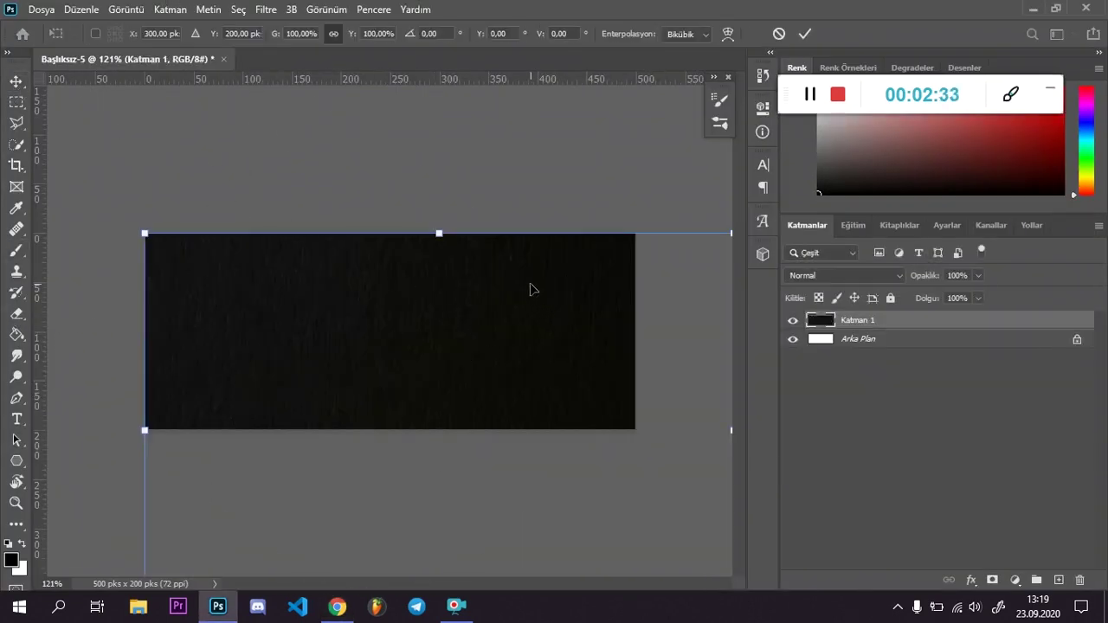
pyautogui.hotkey('ctrl', '0')
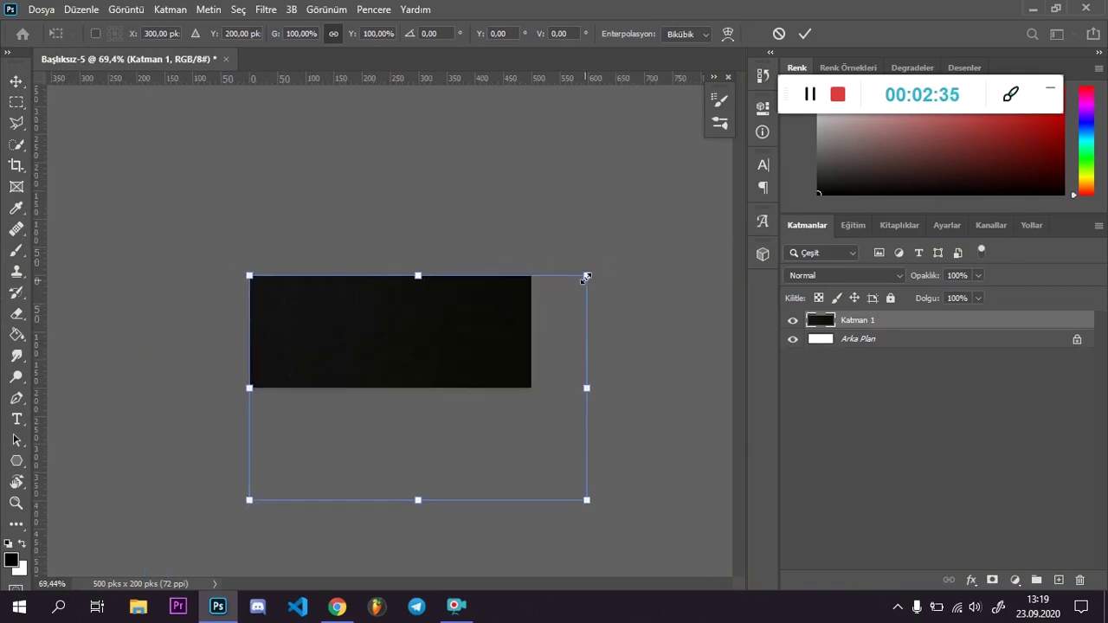
pyautogui.moveTo(586, 277); pyautogui.dragTo(477, 346)
pyautogui.moveTo(400, 384); pyautogui.dragTo(363, 337)
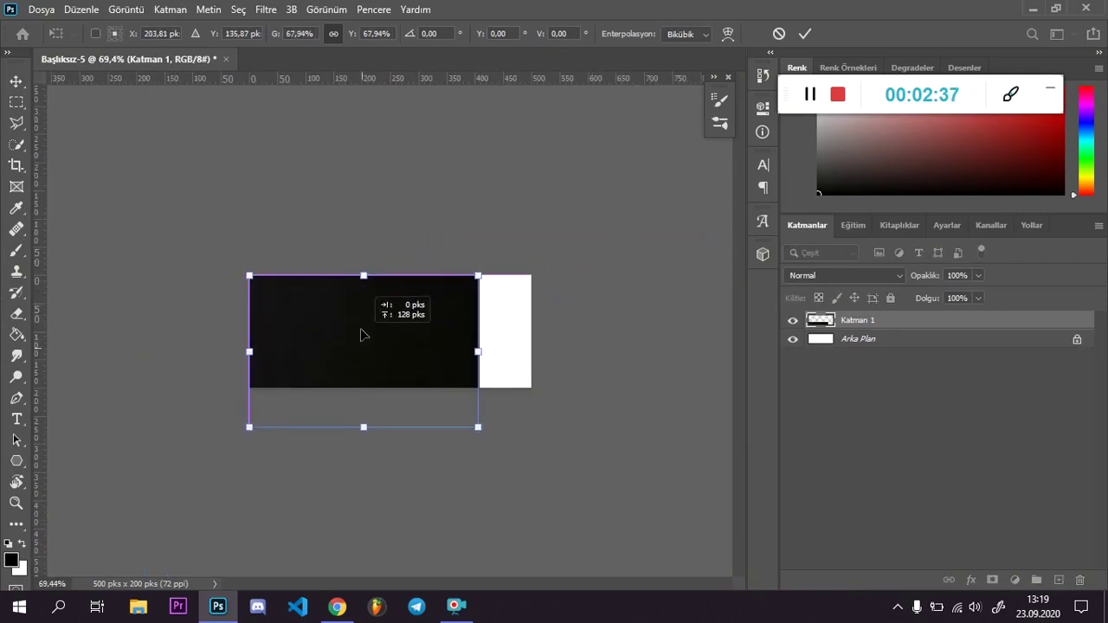
pyautogui.moveTo(478, 349); pyautogui.dragTo(528, 351)
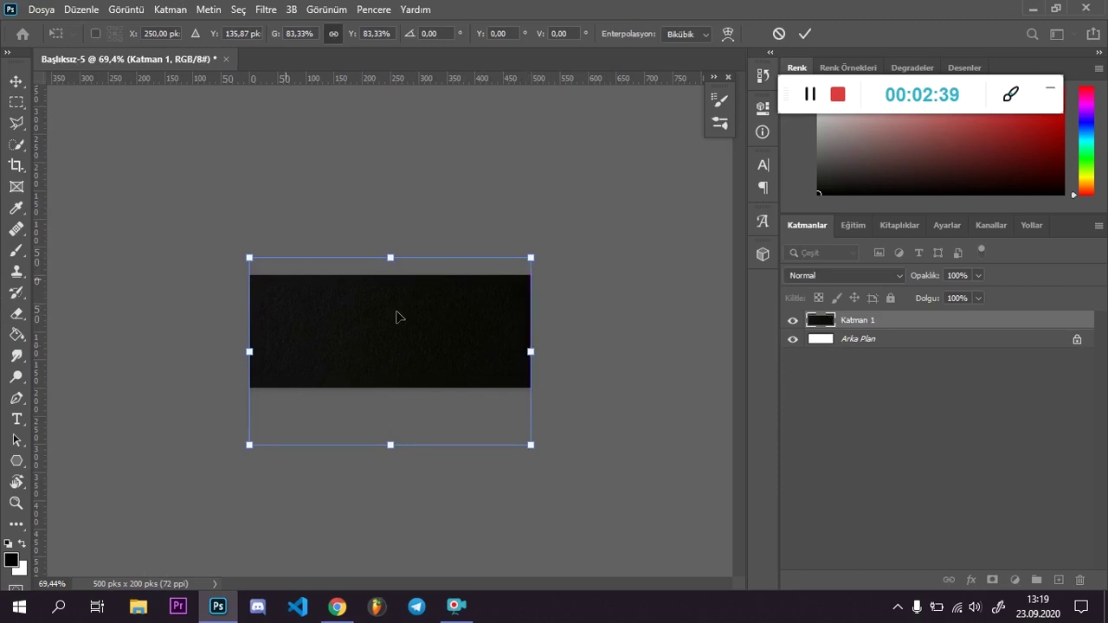
pyautogui.press('Return')
pyautogui.scroll(1, 295, 395)
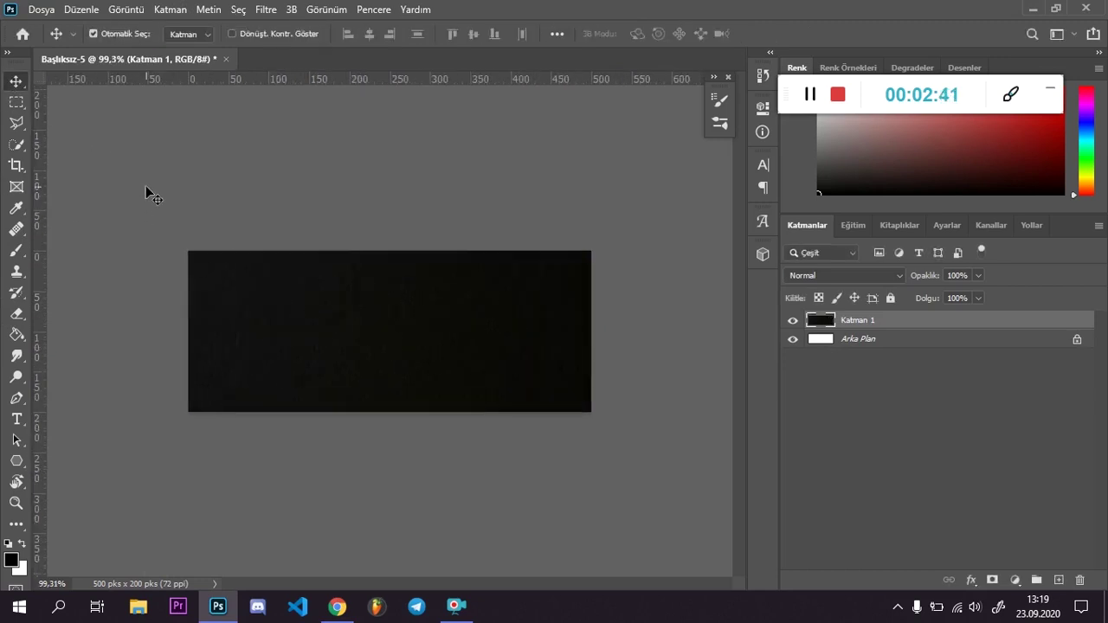
pyautogui.click(146, 195)
# Transform the black texture again, shifting it slightly and squashing it from its lower edge to fit the banner's height
pyautogui.scroll(3, 164, 320)
pyautogui.scroll(-2, 168, 327)
pyautogui.scroll(2, 62, 326)
pyautogui.scroll(1, 70, 343)
pyautogui.scroll(-2, 75, 347)
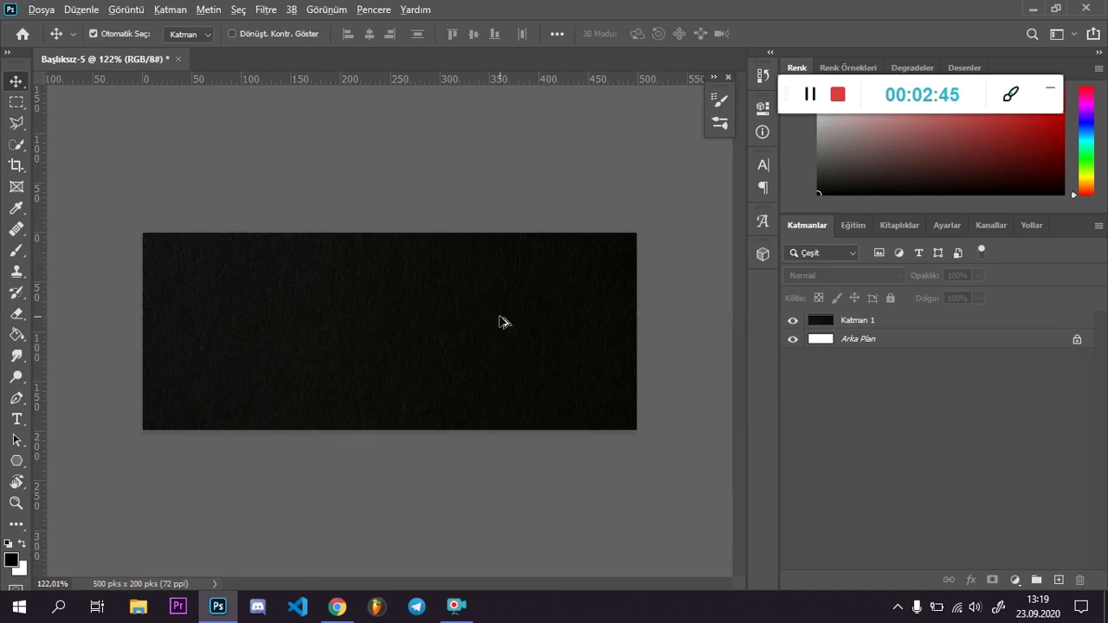
pyautogui.scroll(-2, 502, 322)
pyautogui.click(505, 324)
pyautogui.hotkey('ctrl', 't')
pyautogui.moveTo(462, 321); pyautogui.dragTo(468, 343)
pyautogui.moveTo(391, 455); pyautogui.dragTo(394, 384)
pyautogui.click(15, 82)
pyautogui.scroll(3, 294, 371)
pyautogui.scroll(-2, 353, 391)
pyautogui.scroll(1, 314, 390)
pyautogui.press('ctrl')
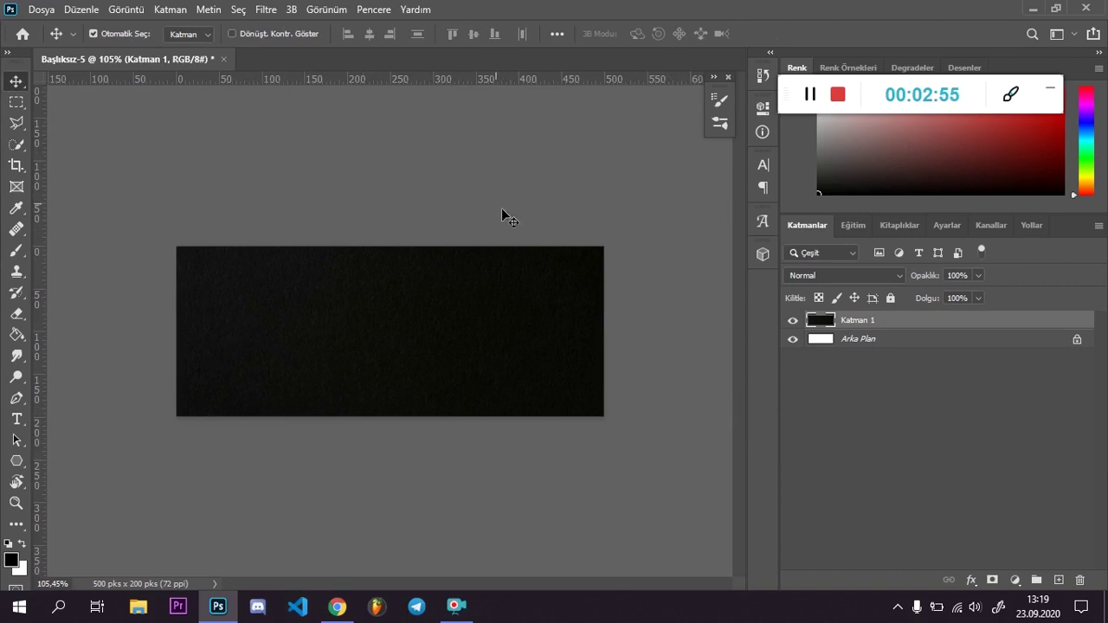
# Add a new layer above the texture, fill it with black and set its opacity to 21%
pyautogui.click(1060, 580)
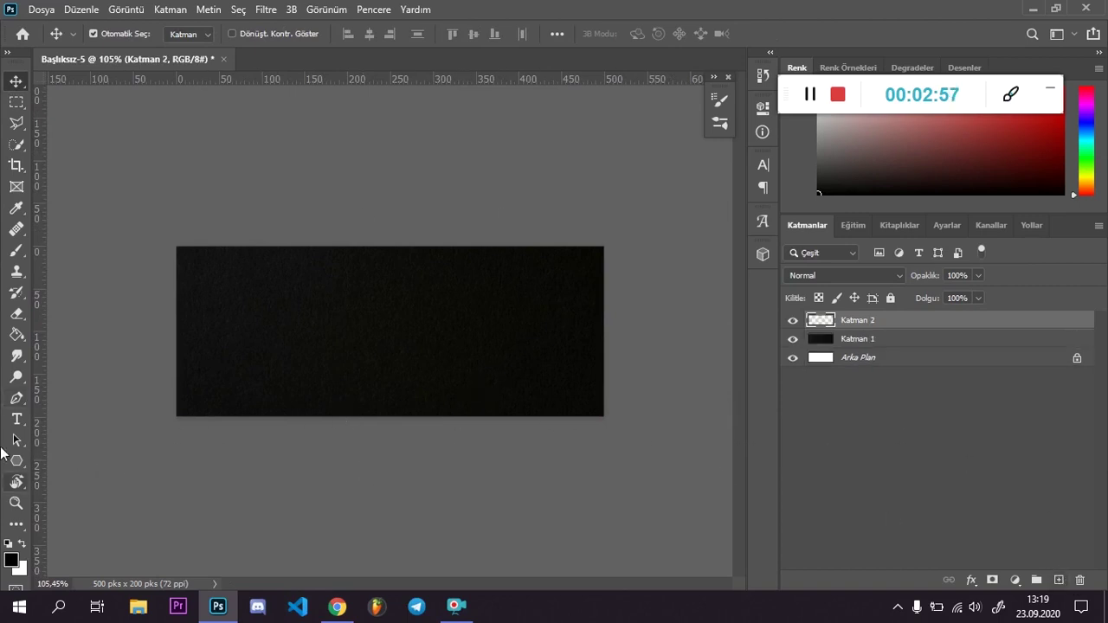
pyautogui.press('g')
pyautogui.click(352, 360)
pyautogui.moveTo(927, 277); pyautogui.dragTo(916, 275)
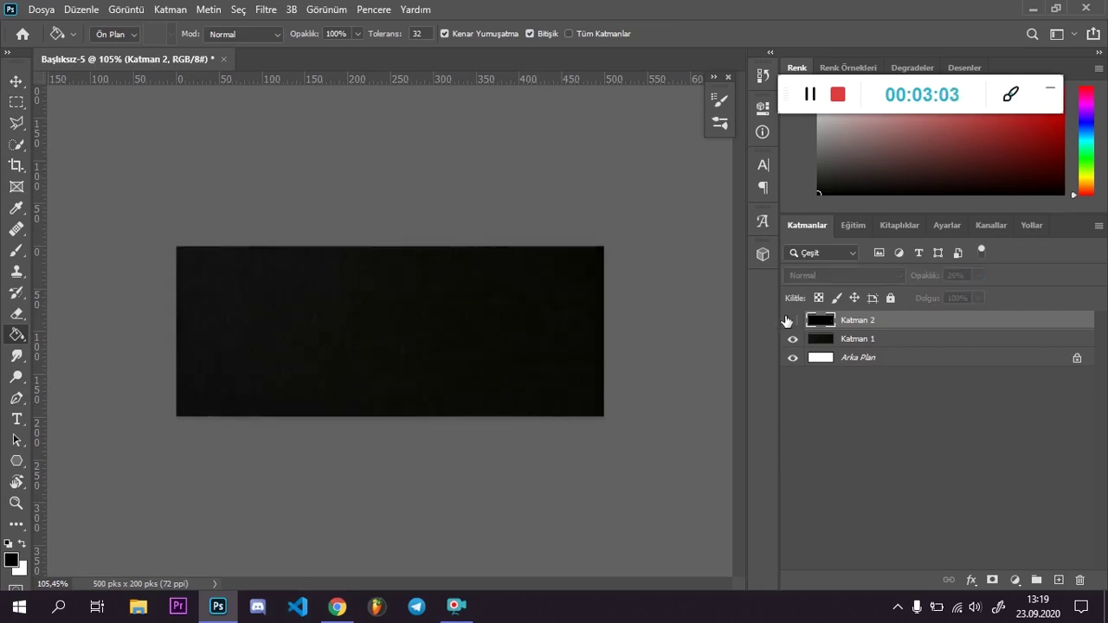
pyautogui.moveTo(939, 278); pyautogui.dragTo(928, 278)
# Erase the upper-left part of the black overlay layer with a soft 550 px eraser
pyautogui.press('e')
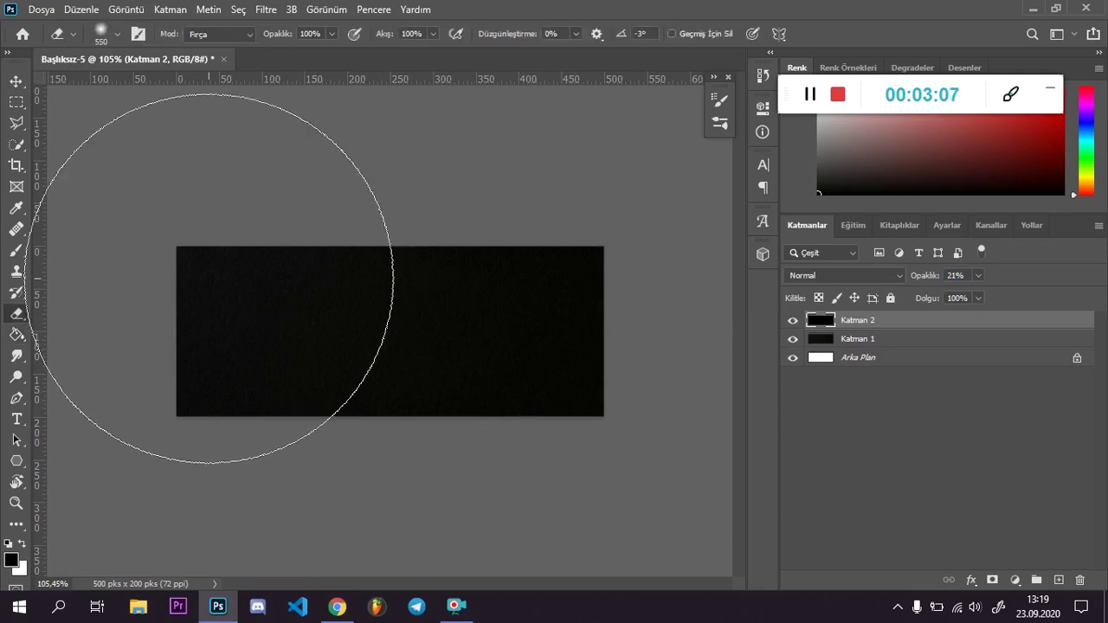
pyautogui.moveTo(297, 223)
pyautogui.mouseDown()
pyautogui.moveTo(69, 457)
pyautogui.moveTo(252, 239)
pyautogui.moveTo(136, 185)
pyautogui.moveTo(494, 112)
pyautogui.mouseUp()
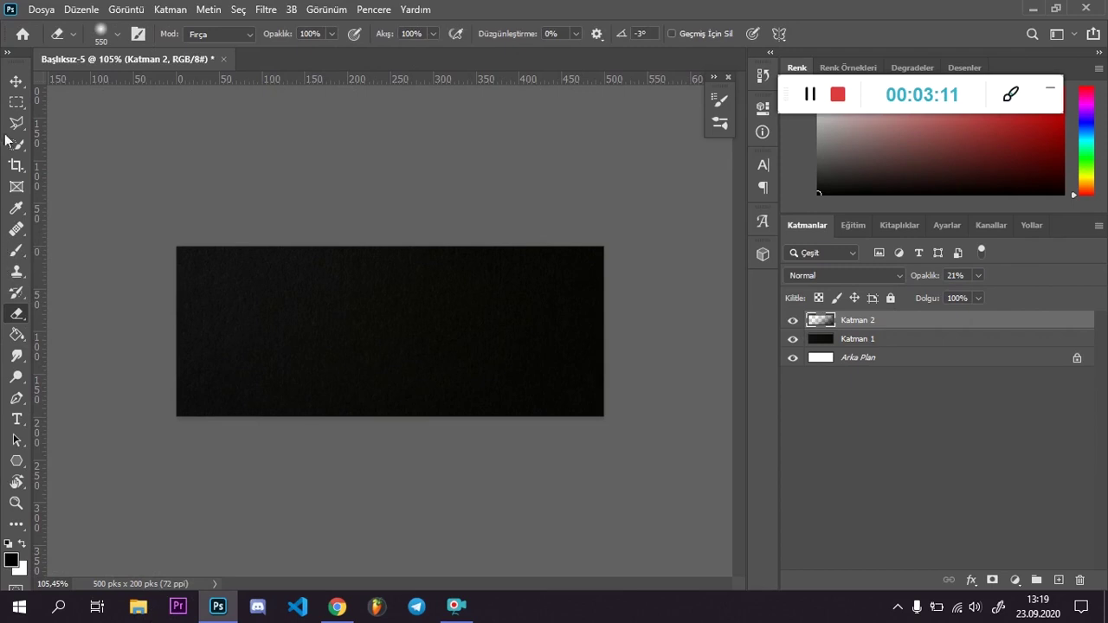
pyautogui.click(15, 80)
pyautogui.scroll(-1, 273, 230)
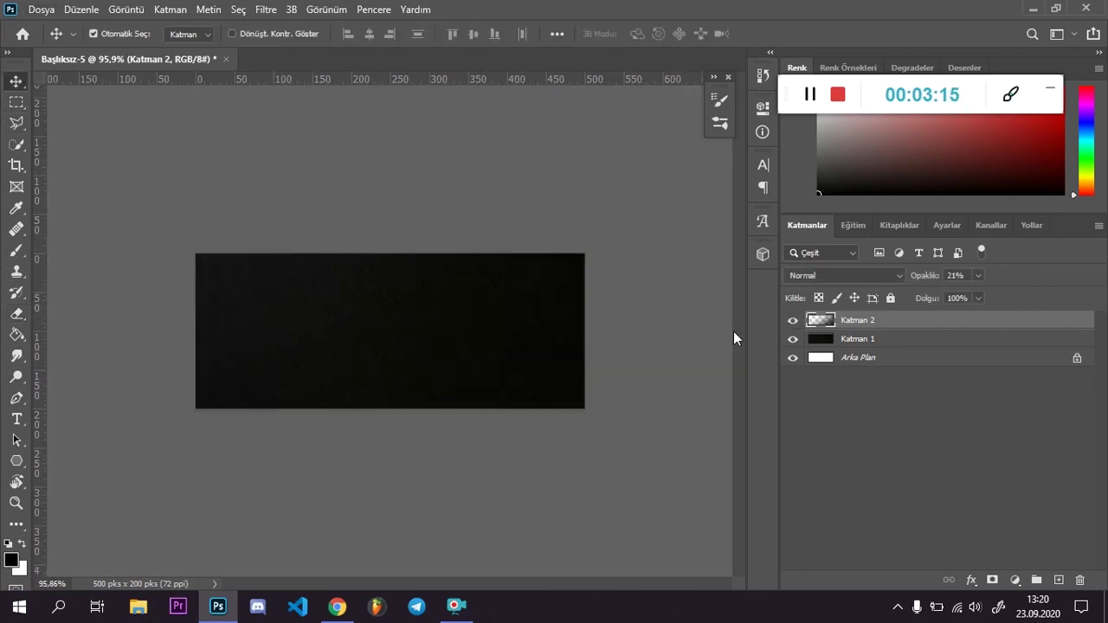
pyautogui.scroll(3, 339, 331)
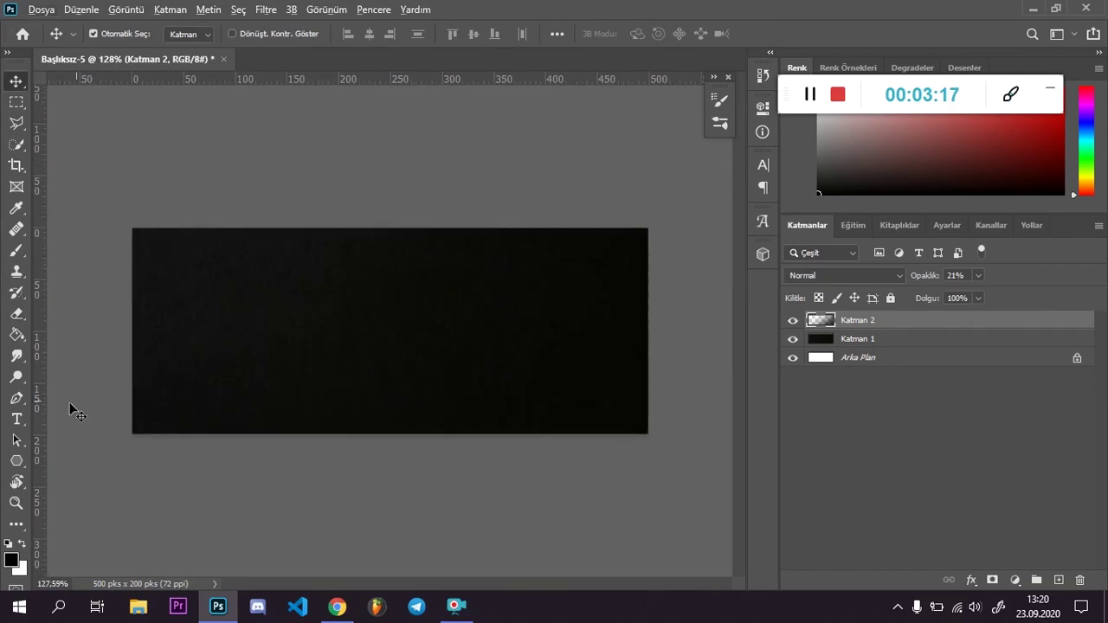
pyautogui.scroll(-1, 118, 413)
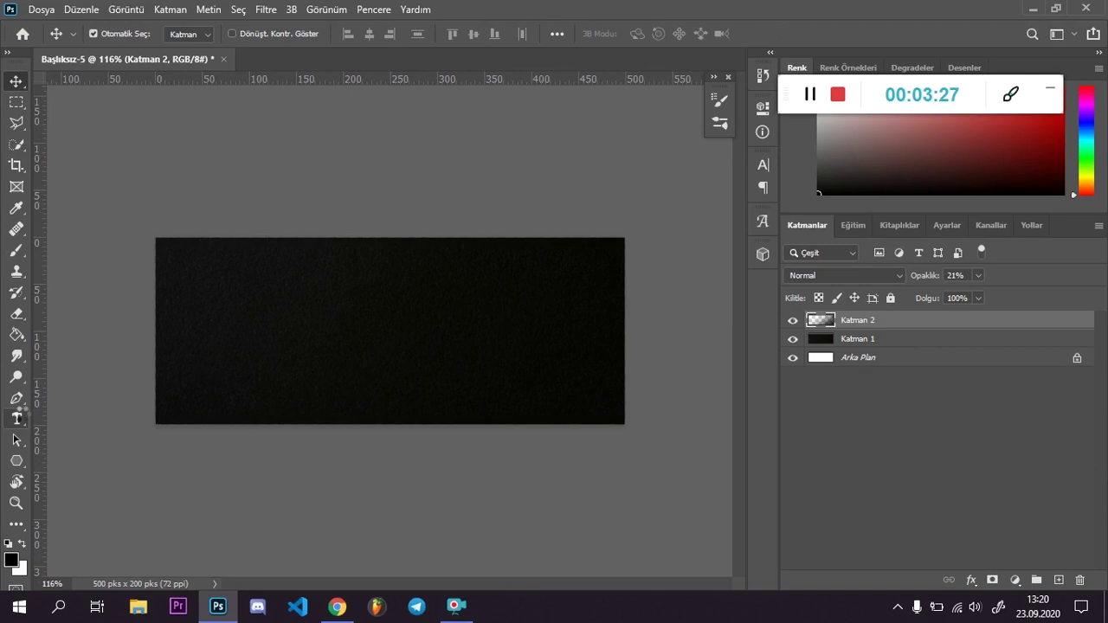
# Add a horizontal text line on the banner reading INSTAGRAM in capitals
pyautogui.click(16, 418)
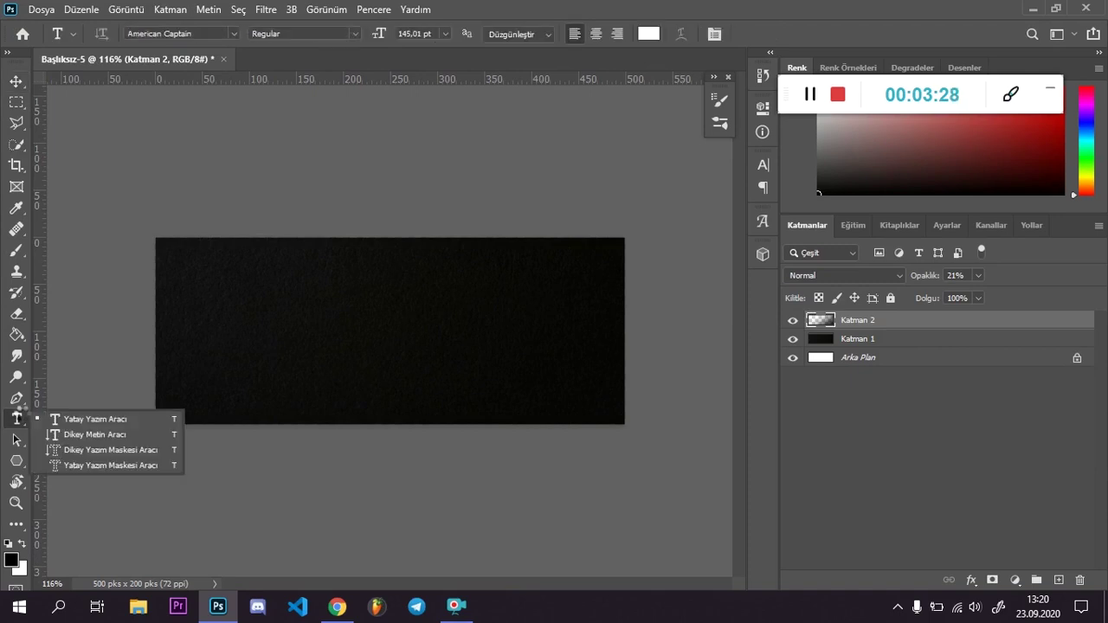
pyautogui.click(285, 326)
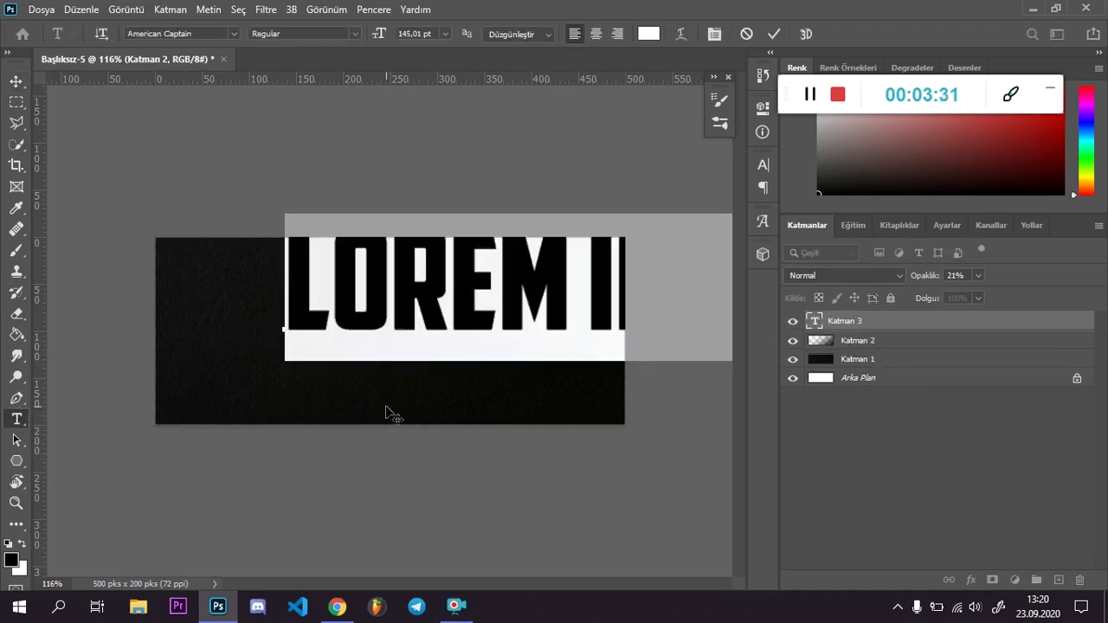
pyautogui.write('inst')
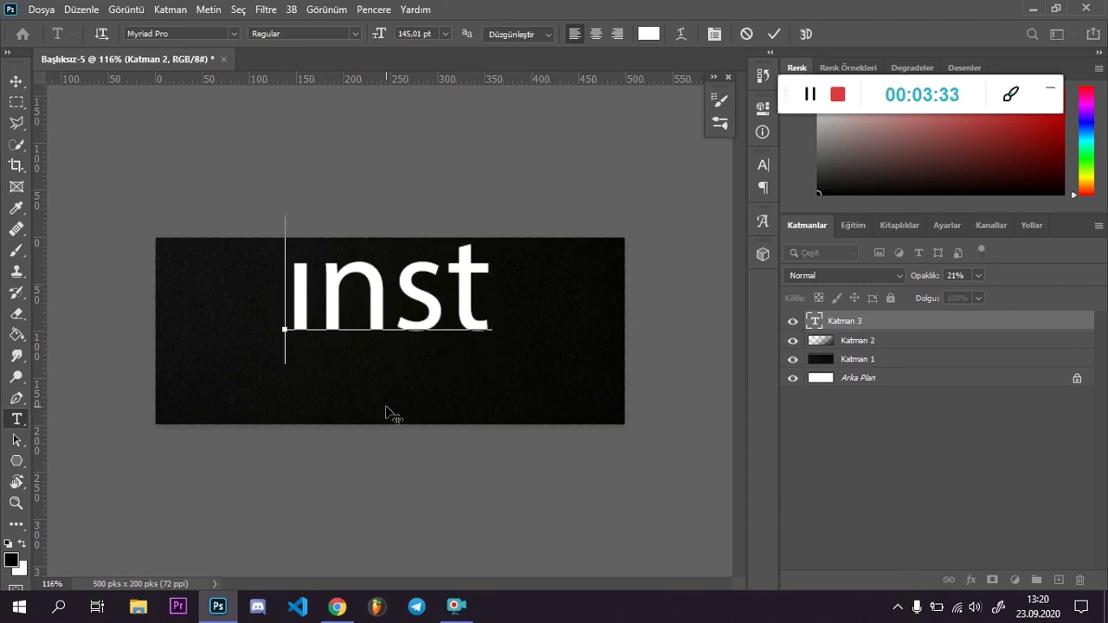
pyautogui.press('BackSpace')
pyautogui.press('BackSpace')
pyautogui.press('BackSpace')
pyautogui.press('BackSpace')
pyautogui.write('INSTAG')
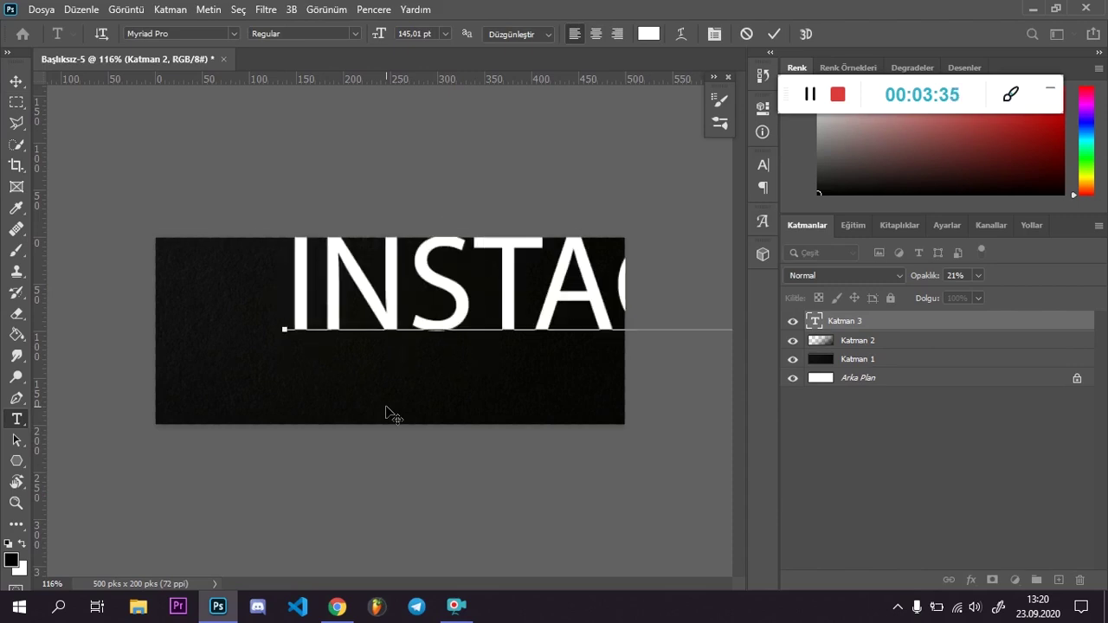
# Clear the text line and enter INSTAGRAM again
pyautogui.hotkey('ctrl', 'a')
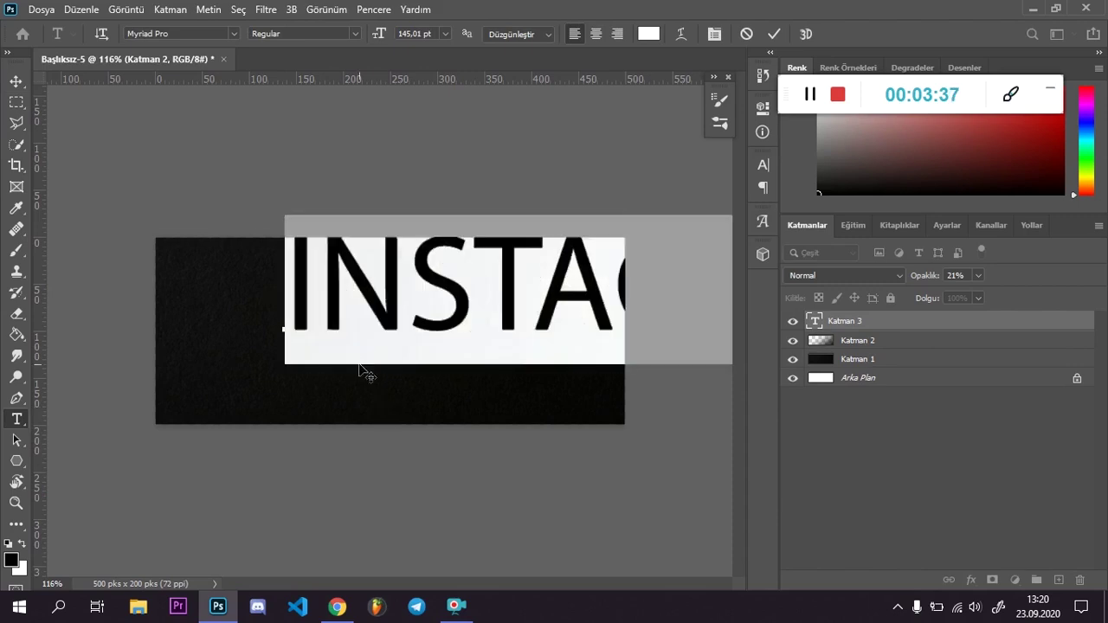
pyautogui.press('Right')
pyautogui.press('BackSpace')
pyautogui.press('BackSpace')
pyautogui.press('BackSpace')
pyautogui.press('BackSpace')
pyautogui.press('BackSpace')
pyautogui.press('BackSpace')
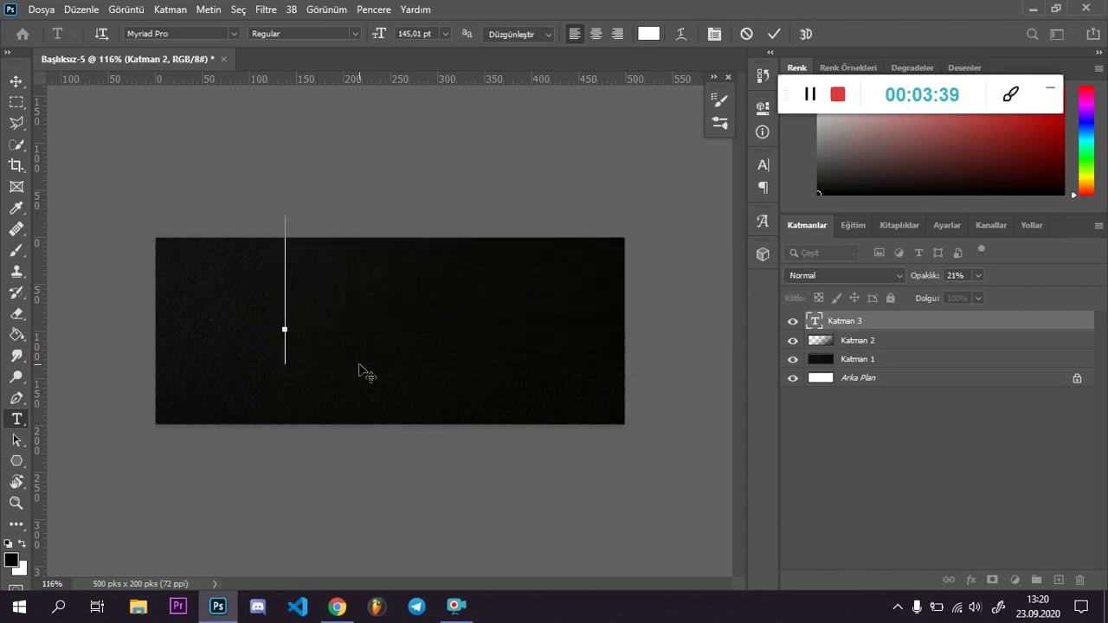
pyautogui.write('INSTAG')
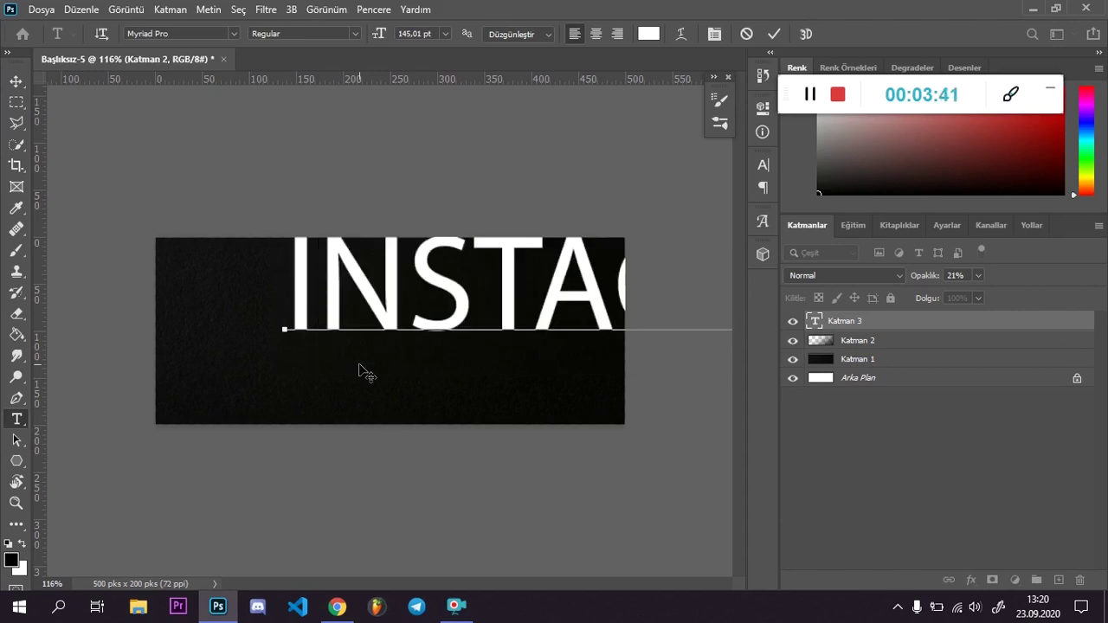
# Change the font of the whole INSTAGRAM text to Molot and commit the text
pyautogui.hotkey('ctrl', 'a')
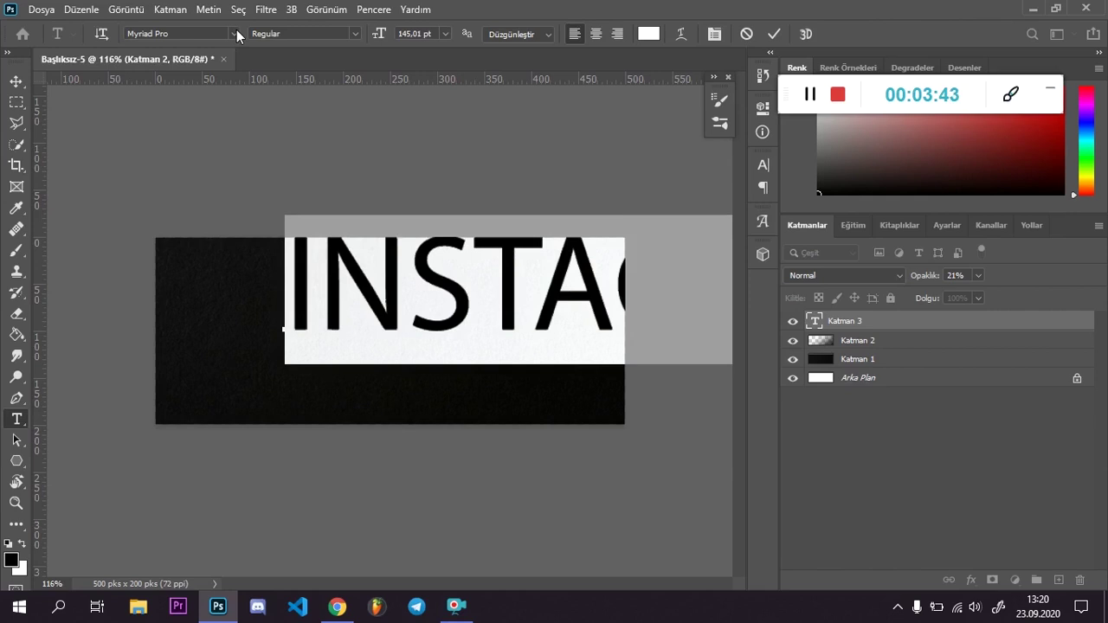
pyautogui.click(235, 32)
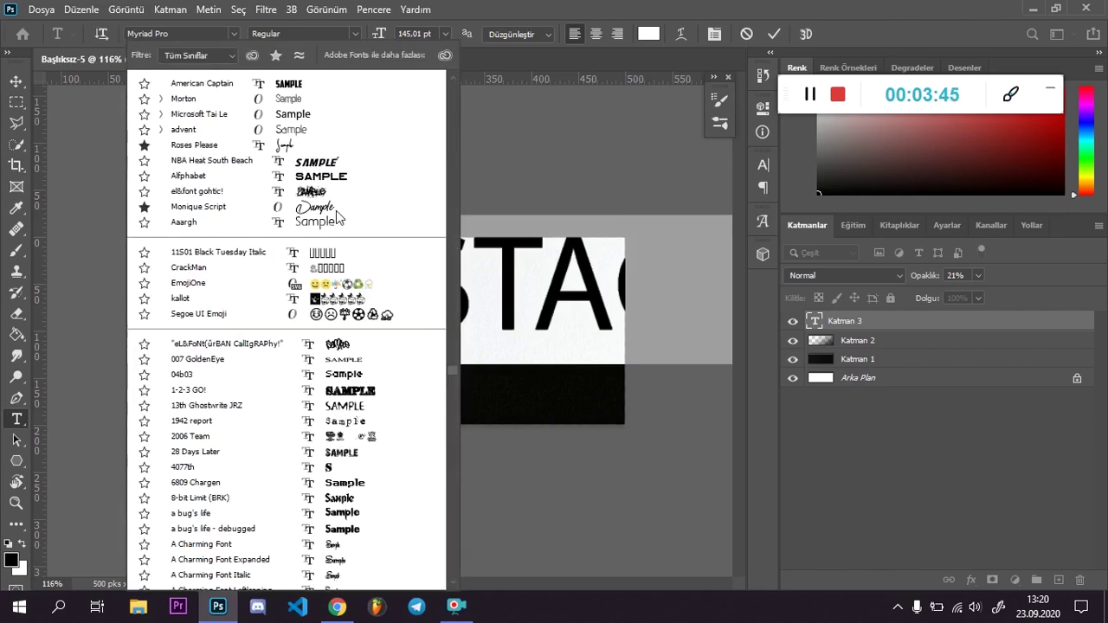
pyautogui.click(336, 208)
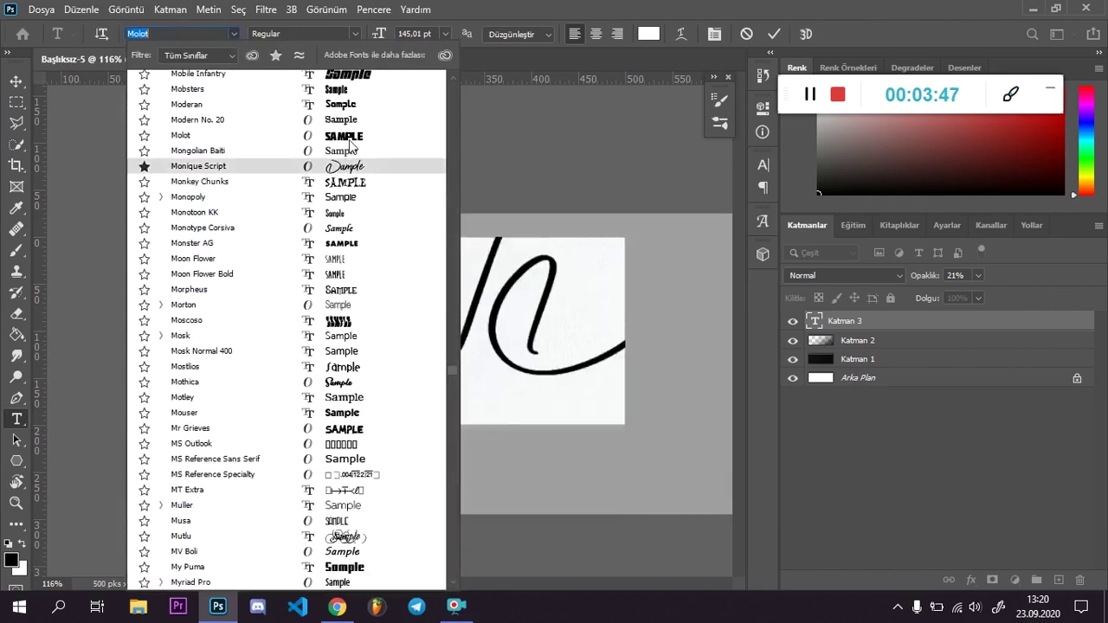
pyautogui.click(350, 142)
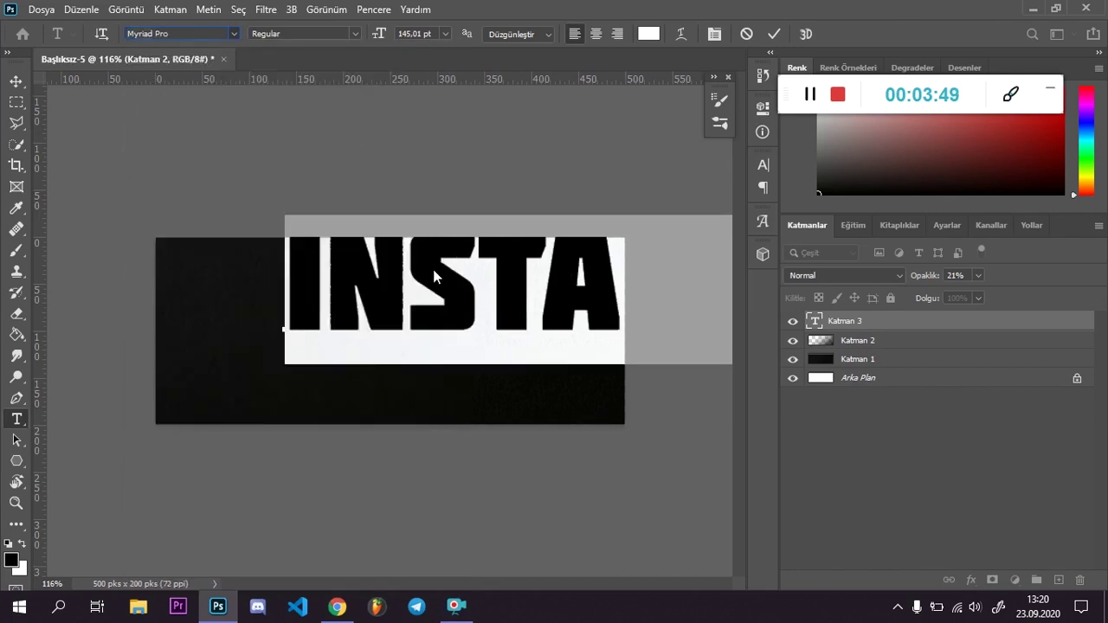
pyautogui.click(17, 82)
# Scale the INSTAGRAM text to about 48% and place it near the banner's left edge at mid-height
pyautogui.hotkey('ctrl', '-')
pyautogui.hotkey('ctrl', 't')
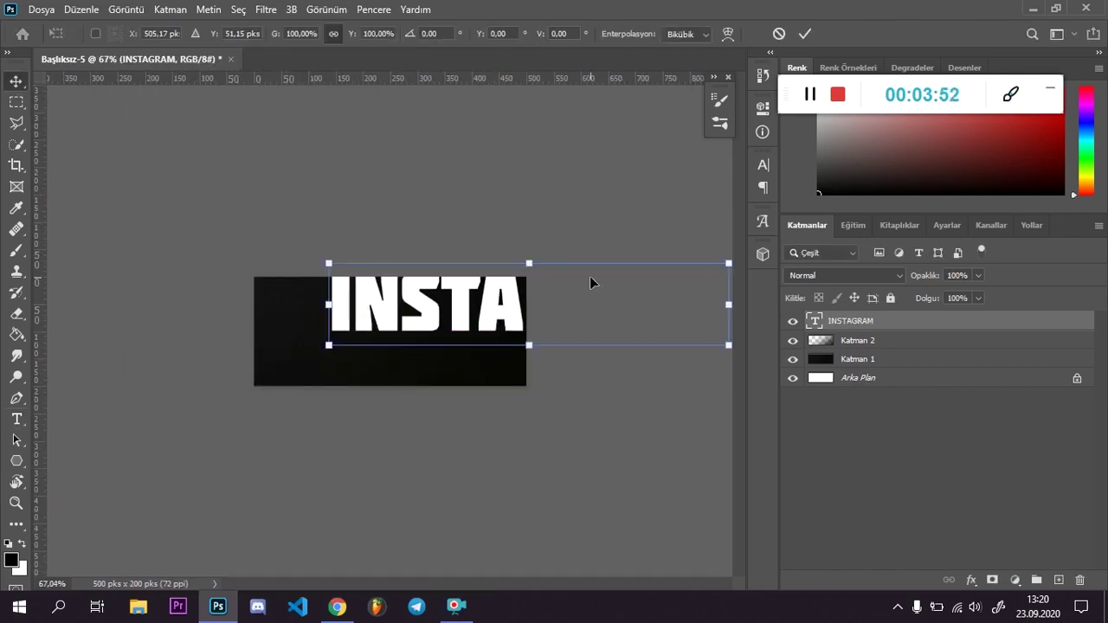
pyautogui.moveTo(329, 264); pyautogui.dragTo(317, 352)
pyautogui.moveTo(455, 307)
pyautogui.mouseDown()
pyautogui.moveTo(493, 277)
pyautogui.moveTo(476, 304)
pyautogui.mouseUp()
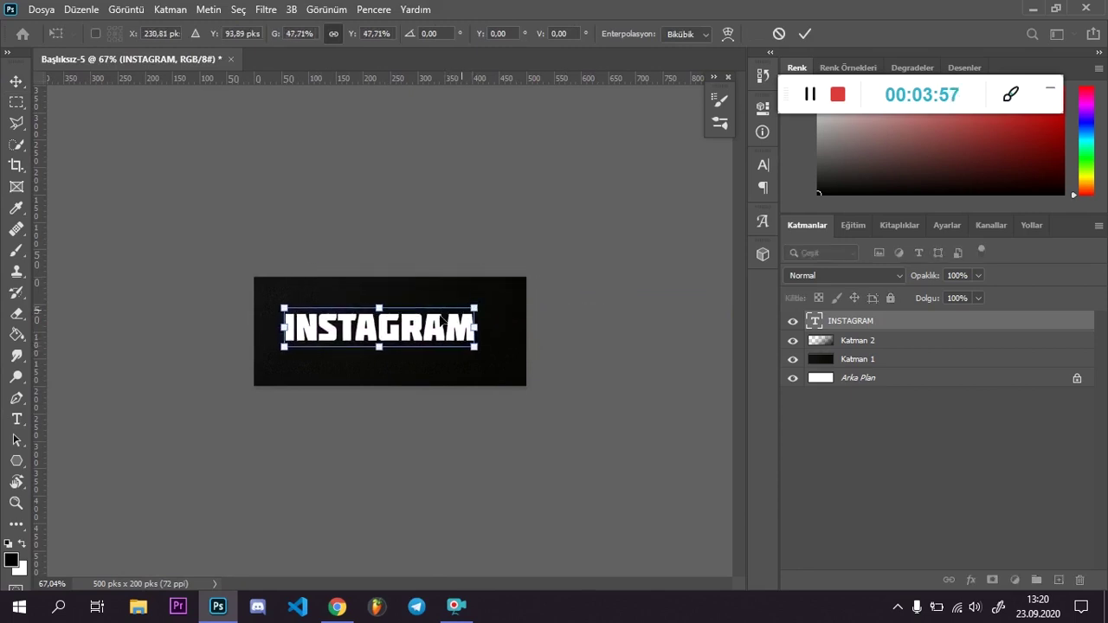
pyautogui.moveTo(423, 335)
pyautogui.mouseDown()
pyautogui.moveTo(393, 338)
pyautogui.moveTo(403, 338)
pyautogui.mouseUp()
pyautogui.click(15, 81)
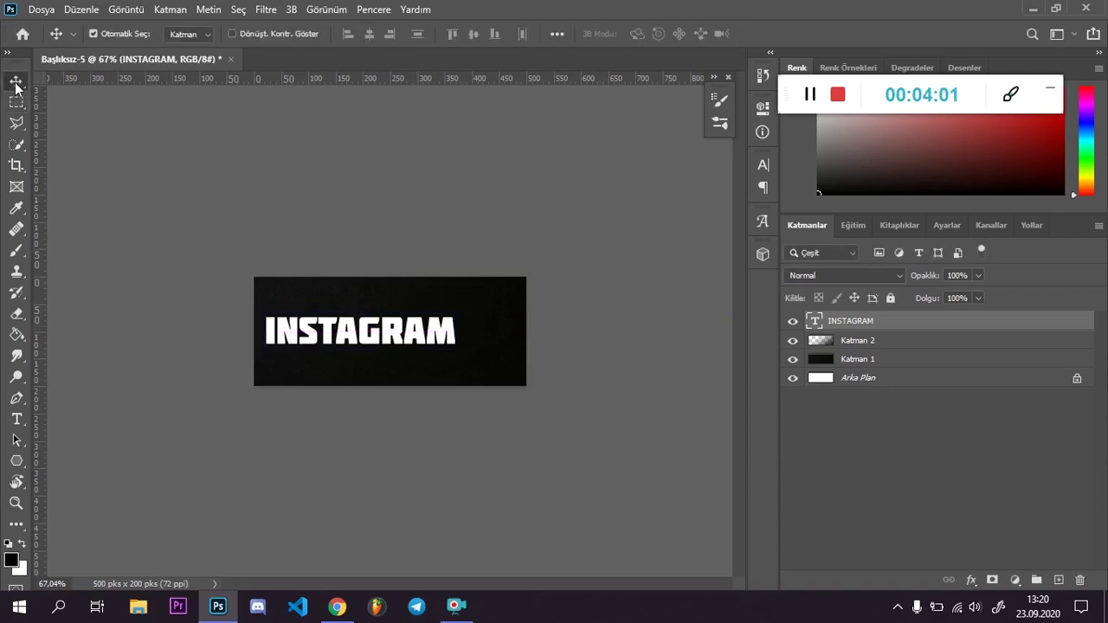
# Compare the layout with the TWITTER.jpg reference in the browser and nudge the INSTAGRAM text on the banner
pyautogui.scroll(5, 341, 371)
pyautogui.moveTo(336, 339); pyautogui.dragTo(334, 341)
pyautogui.hotkey('alt', 'Tab')
pyautogui.click(24, 8)
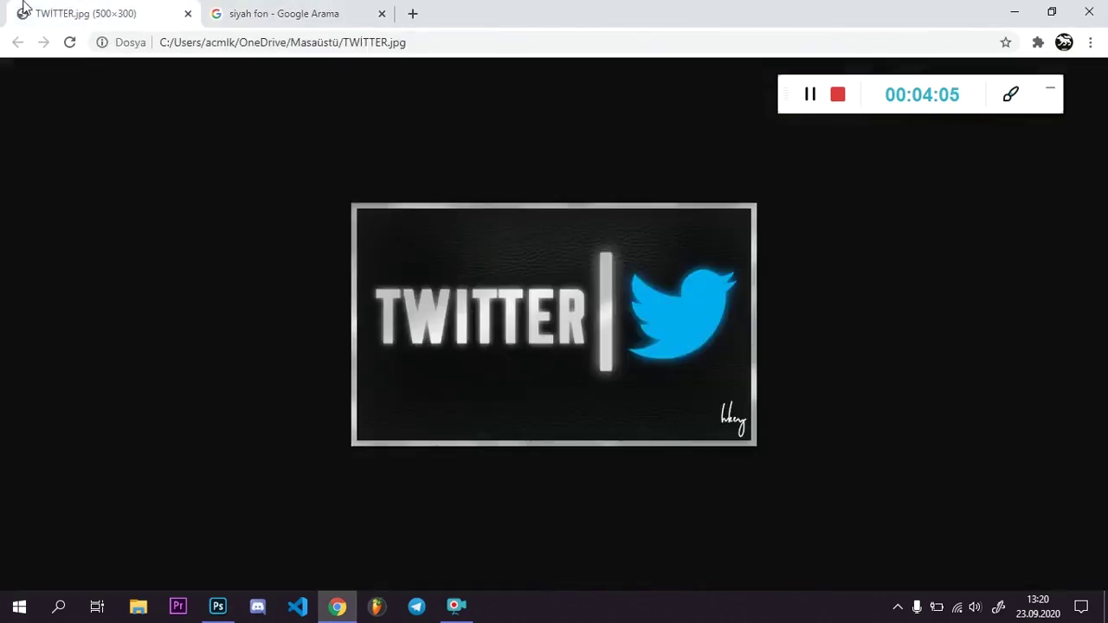
pyautogui.hotkey('alt', 'Tab')
pyautogui.moveTo(433, 338)
pyautogui.mouseDown()
pyautogui.moveTo(420, 354)
pyautogui.moveTo(445, 310)
pyautogui.moveTo(424, 352)
pyautogui.mouseUp()
# Scale the INSTAGRAM text down to about 310 px wide and reposition it near the banner's left edge
pyautogui.scroll(-3, 556, 349)
pyautogui.hotkey('ctrl', 't')
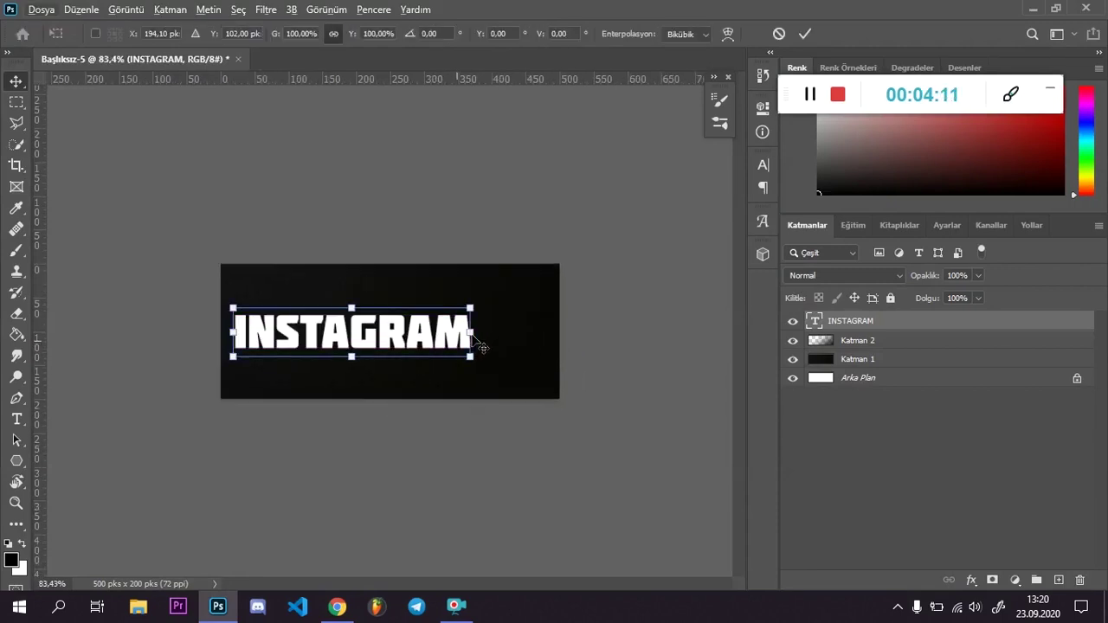
pyautogui.moveTo(470, 332); pyautogui.dragTo(401, 345)
pyautogui.click(18, 104)
pyautogui.click(16, 81)
pyautogui.scroll(3, 313, 374)
pyautogui.moveTo(336, 335); pyautogui.dragTo(325, 336)
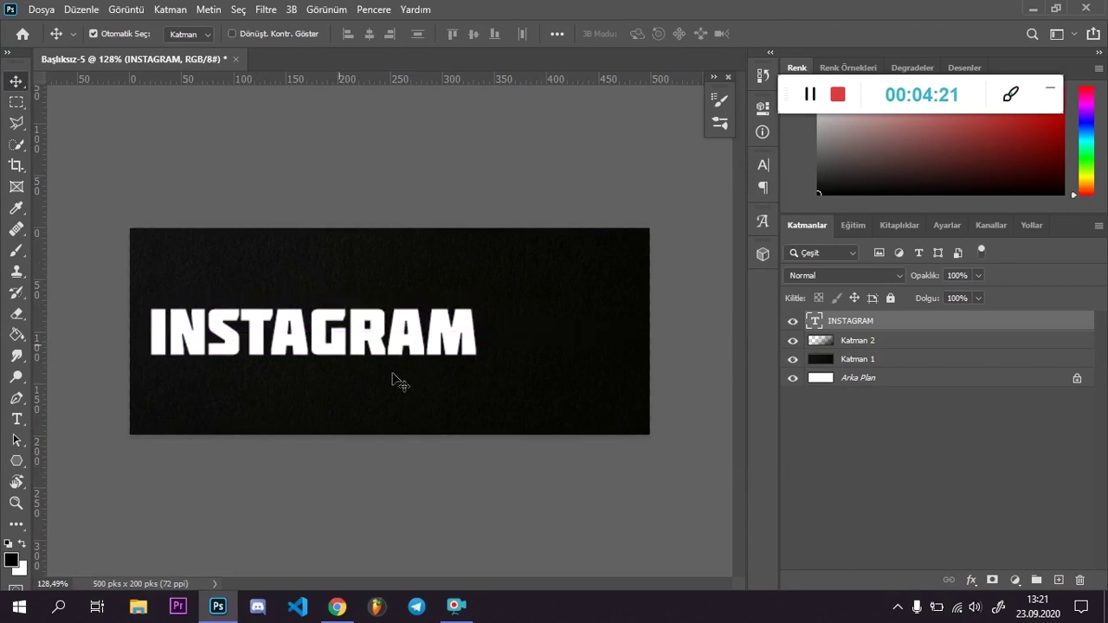
# Switch to Chrome and search Google Images for "İNSTAGRAM LOGO" in a new tab
pyautogui.hotkey('alt', 'Tab')
pyautogui.hotkey('alt', 'Tab')
pyautogui.hotkey('alt', 'Tab')
pyautogui.click(405, 15)
pyautogui.write('İNSTAG')
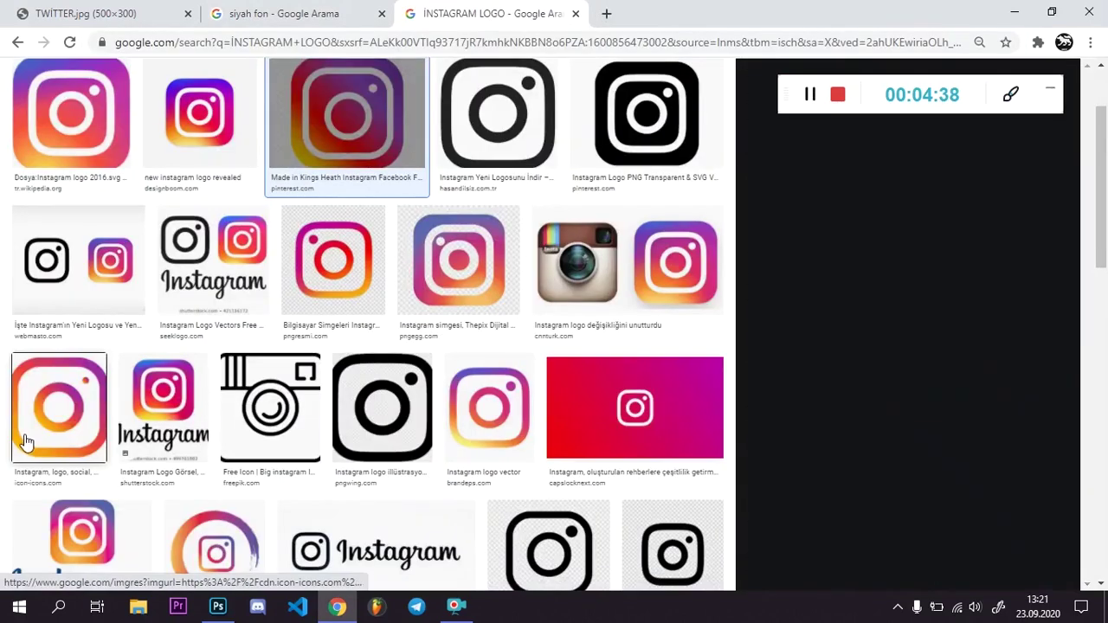
# Copy the gradient outline Instagram logo from the icon-icons result and switch back to Photoshop
pyautogui.click(26, 441)
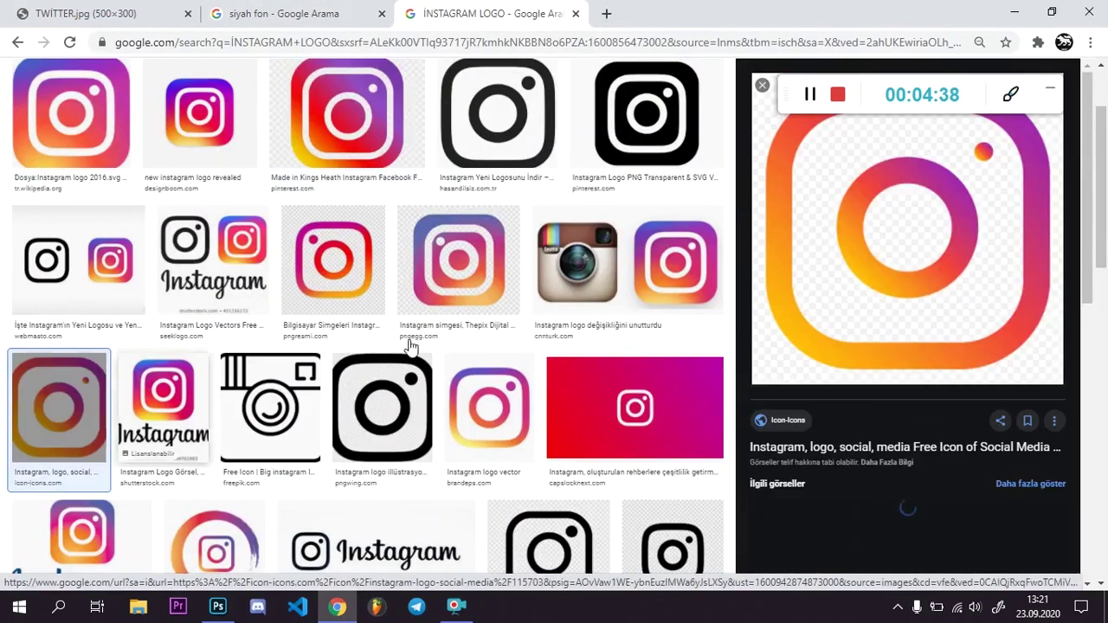
pyautogui.rightClick(866, 166)
pyautogui.click(952, 331)
pyautogui.hotkey('alt', 'Tab')
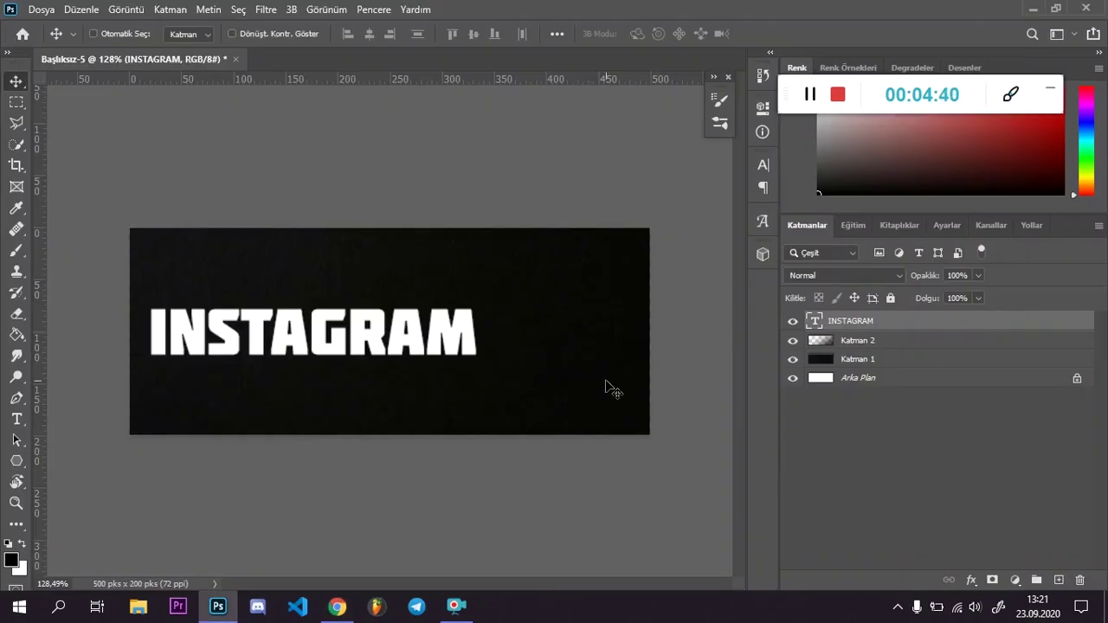
# Paste the Instagram logo as a new layer, scale it to about 182 px wide and place it at the banner's right end
pyautogui.hotkey('ctrl', 'v')
pyautogui.hotkey('ctrl', 't')
pyautogui.moveTo(661, 224); pyautogui.dragTo(408, 483)
pyautogui.moveTo(277, 525); pyautogui.dragTo(530, 289)
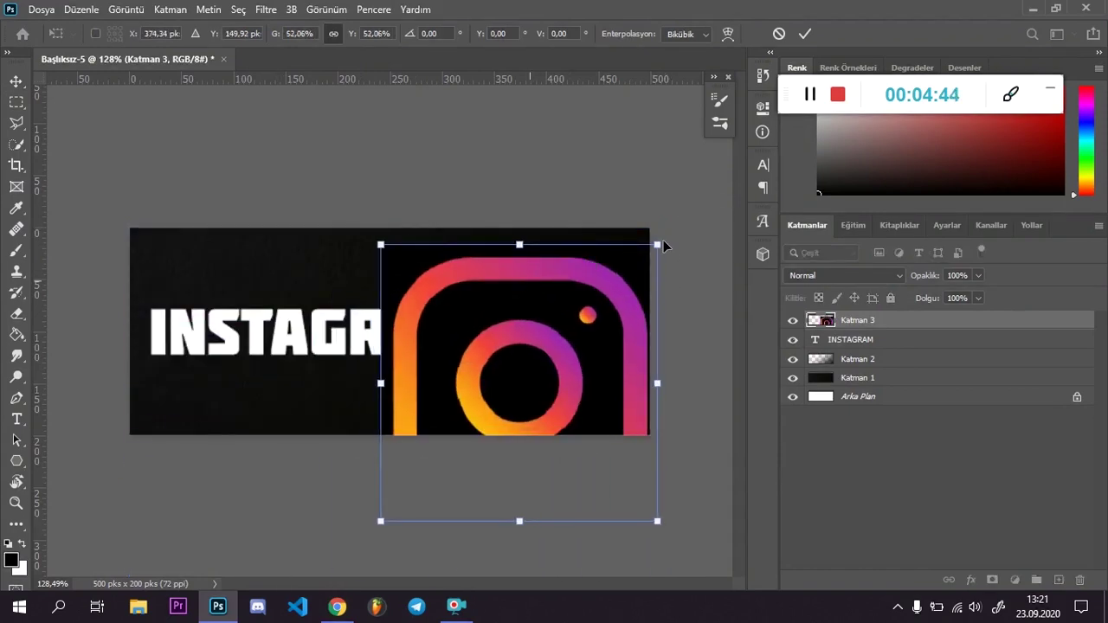
pyautogui.moveTo(632, 279); pyautogui.dragTo(601, 294)
pyautogui.moveTo(460, 391); pyautogui.dragTo(514, 326)
pyautogui.moveTo(649, 228); pyautogui.dragTo(623, 254)
pyautogui.moveTo(572, 321); pyautogui.dragTo(583, 311)
pyautogui.press('Return')
# Hide every layer except the logo layer and move the logo to the middle of the canvas
pyautogui.moveTo(796, 401); pyautogui.dragTo(797, 366)
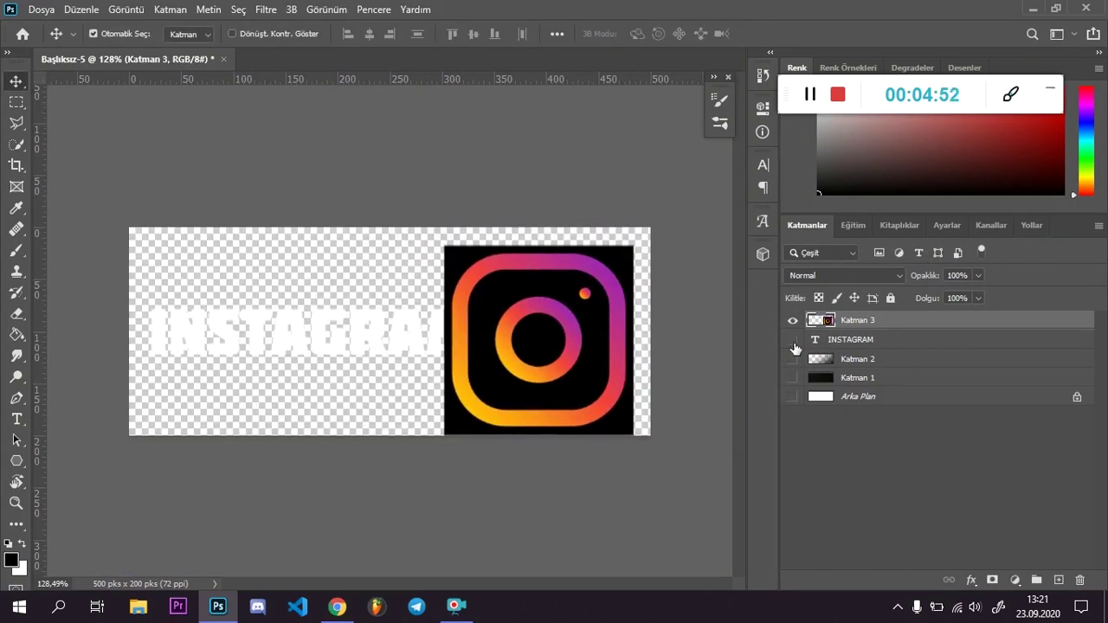
pyautogui.moveTo(611, 344); pyautogui.dragTo(453, 343)
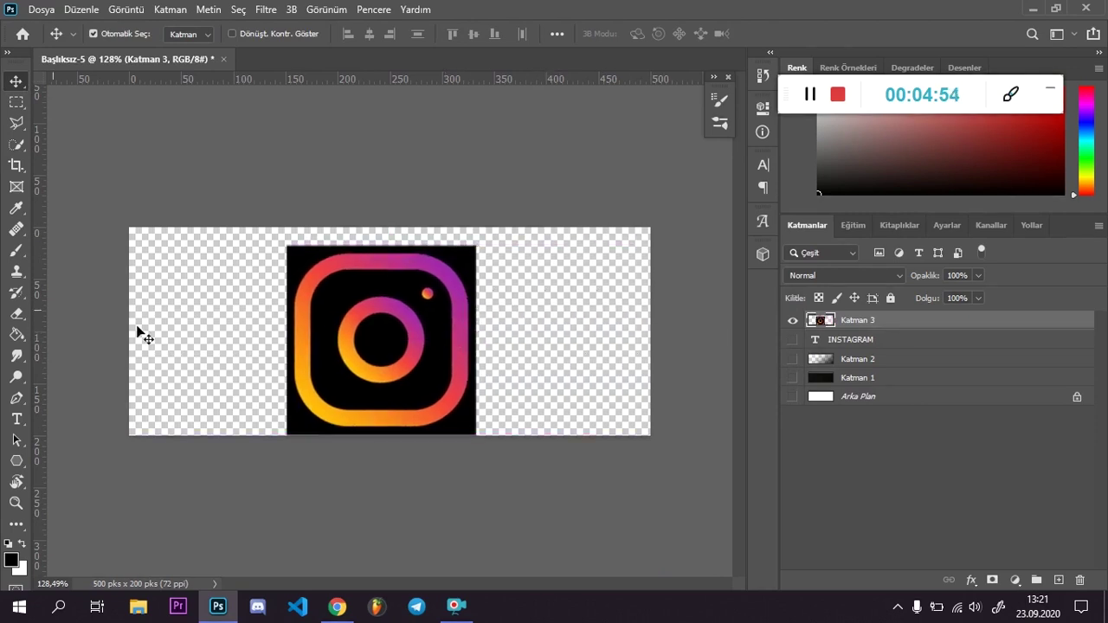
# Open the icon-icons logo image in its own Chrome tab to examine its background, and return to Photoshop
pyautogui.hotkey('alt', 'Tab')
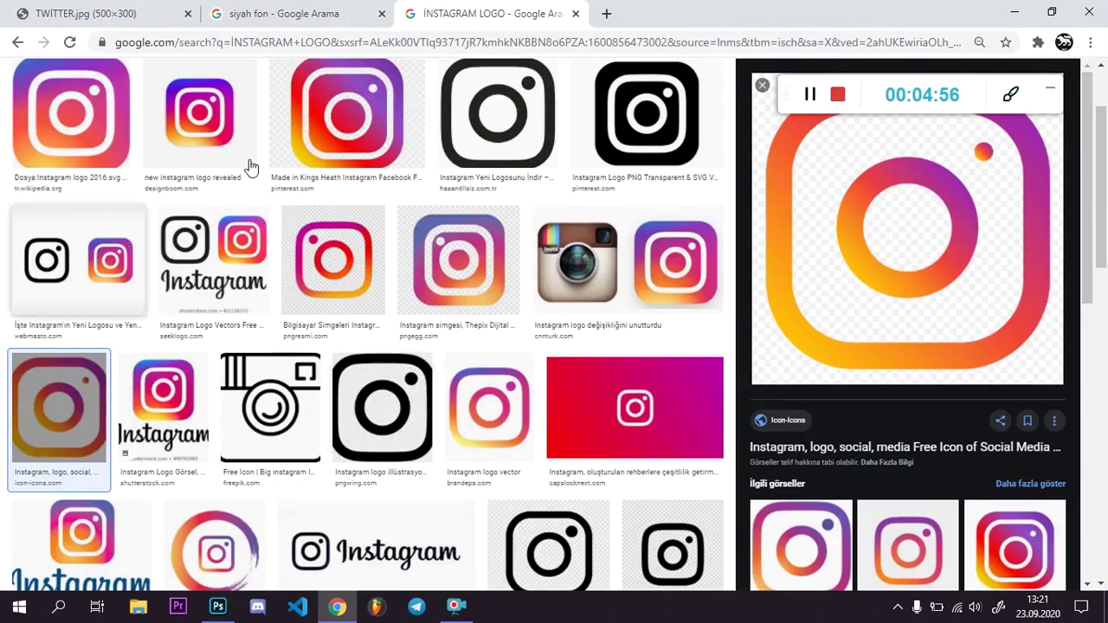
pyautogui.click(906, 228)
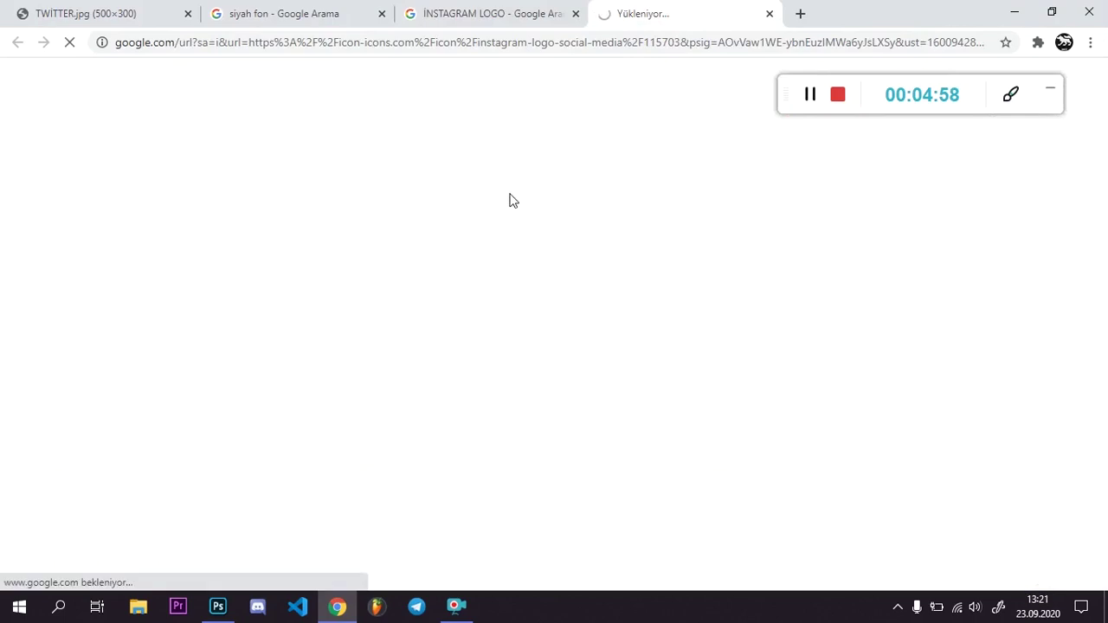
pyautogui.hotkey('ctrl', 'w')
pyautogui.rightClick(952, 381)
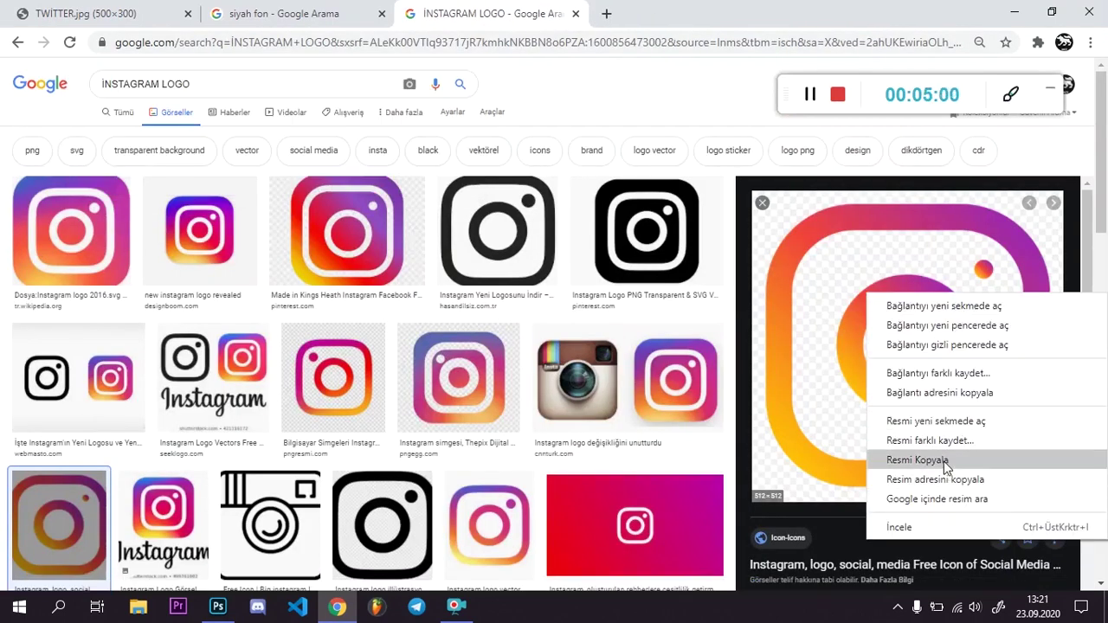
pyautogui.click(943, 460)
pyautogui.click(606, 14)
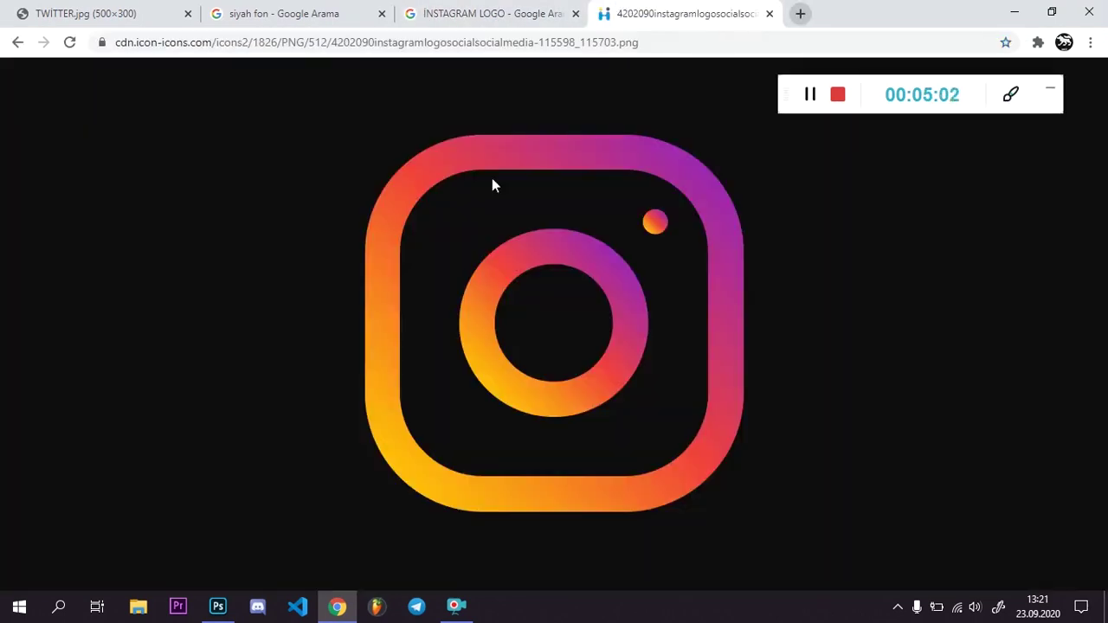
pyautogui.hotkey('alt', 'Tab')
# Erase the black areas outside the logo's frame, inside the frame and inside its centre ring with the Magic Eraser
pyautogui.moveTo(346, 325); pyautogui.dragTo(325, 312)
pyautogui.moveTo(17, 314)
pyautogui.mouseDown()
pyautogui.moveTo(25, 396)
pyautogui.moveTo(103, 344)
pyautogui.mouseUp()
pyautogui.click(74, 345)
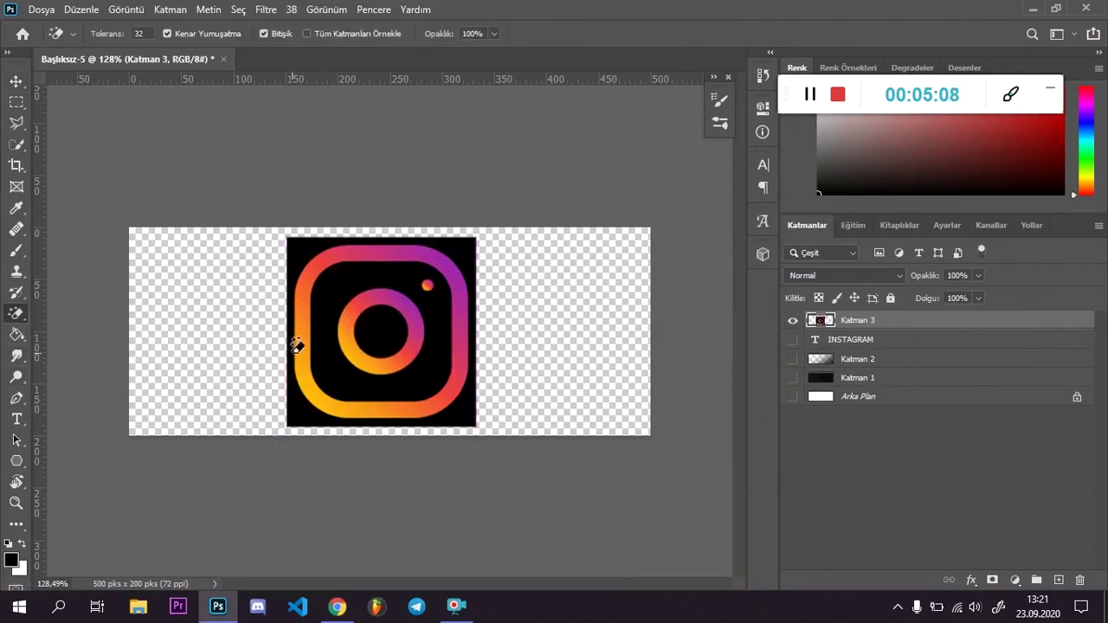
pyautogui.scroll(3, 330, 315)
pyautogui.scroll(1, 339, 277)
pyautogui.click(338, 277)
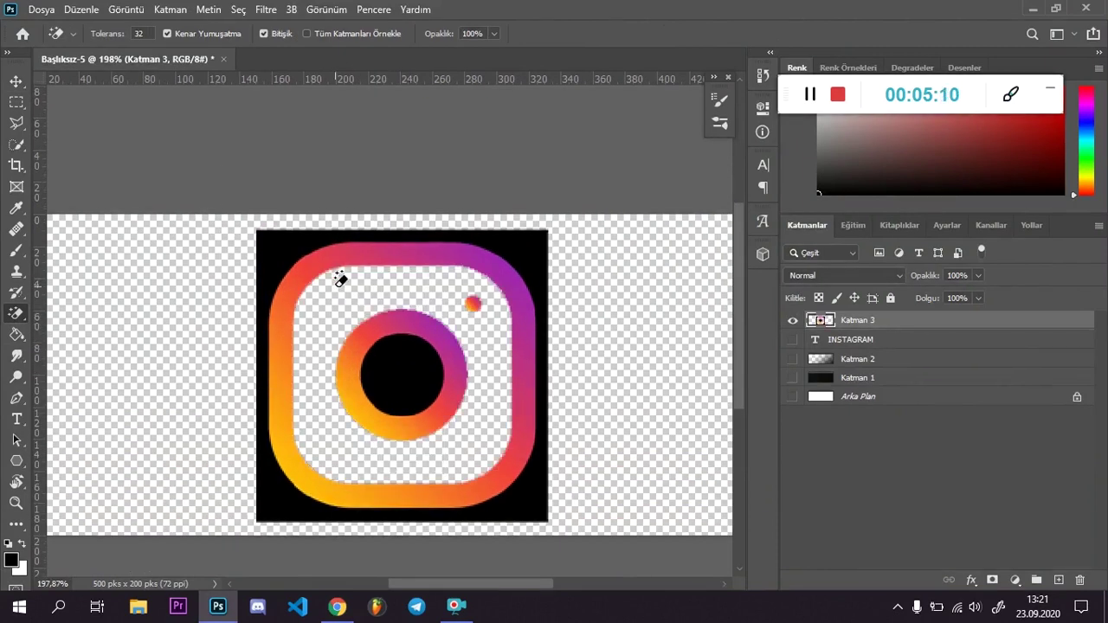
pyautogui.click(277, 239)
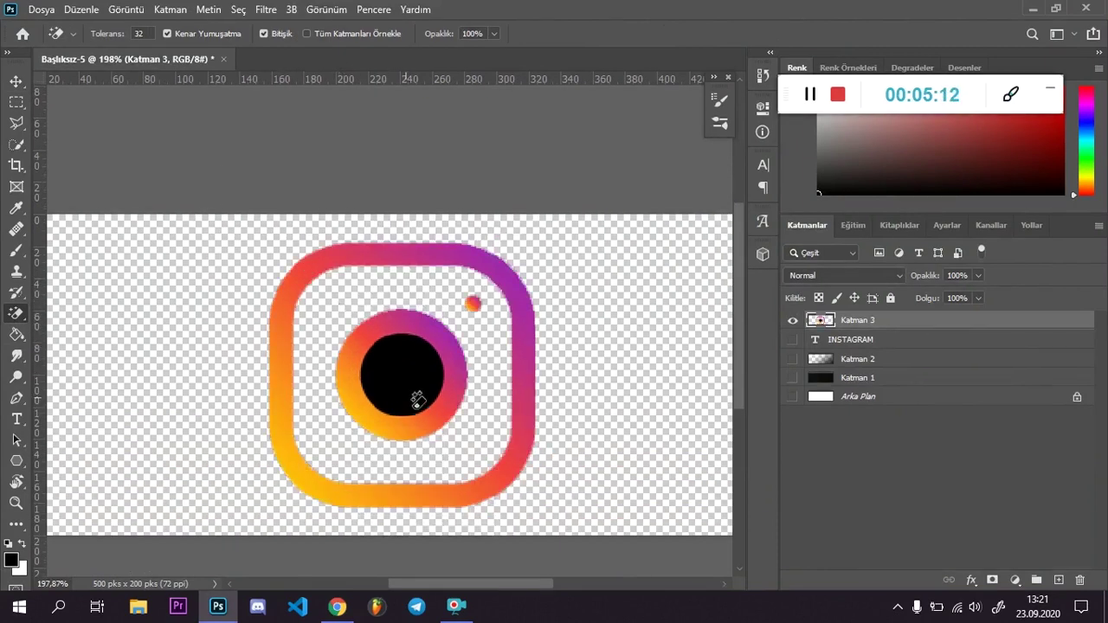
pyautogui.click(398, 400)
pyautogui.press('v')
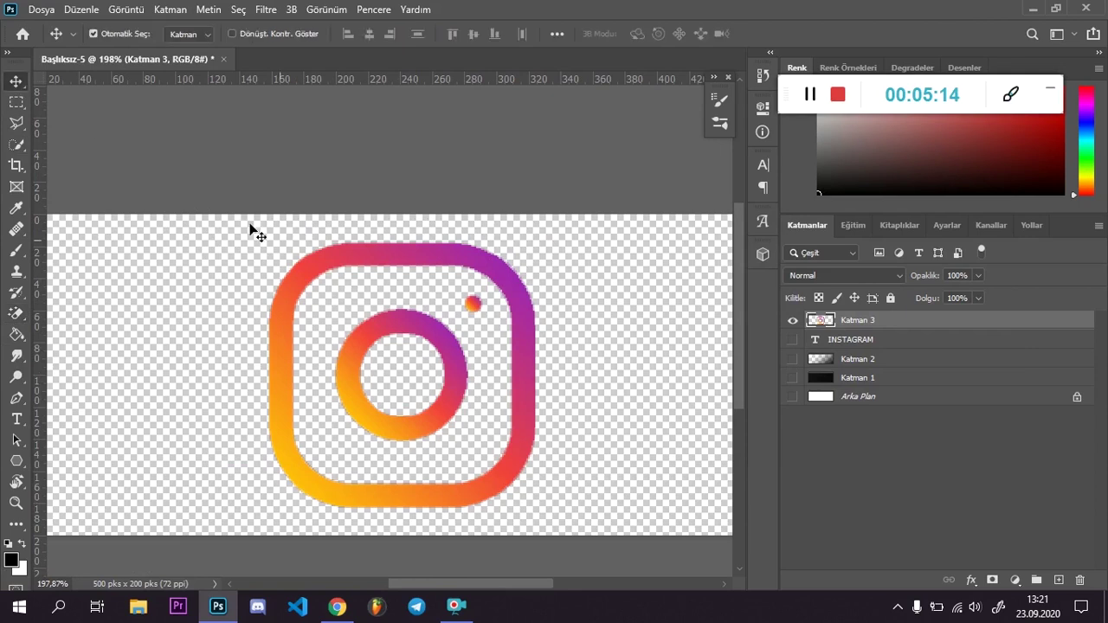
# Show the hidden layers again, scale the logo down to about 110 px wide and place it to the right of the INSTAGRAM text
pyautogui.moveTo(790, 360); pyautogui.dragTo(792, 396)
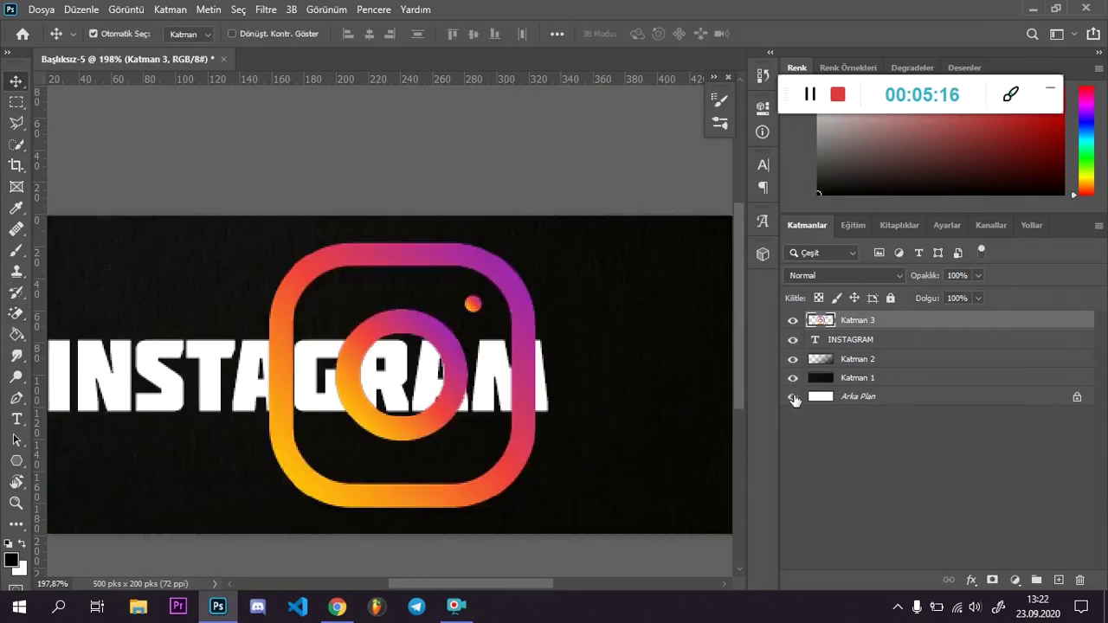
pyautogui.scroll(-3, 588, 395)
pyautogui.hotkey('ctrl', 't')
pyautogui.moveTo(458, 255); pyautogui.dragTo(406, 281)
pyautogui.moveTo(369, 326); pyautogui.dragTo(555, 327)
pyautogui.click(16, 84)
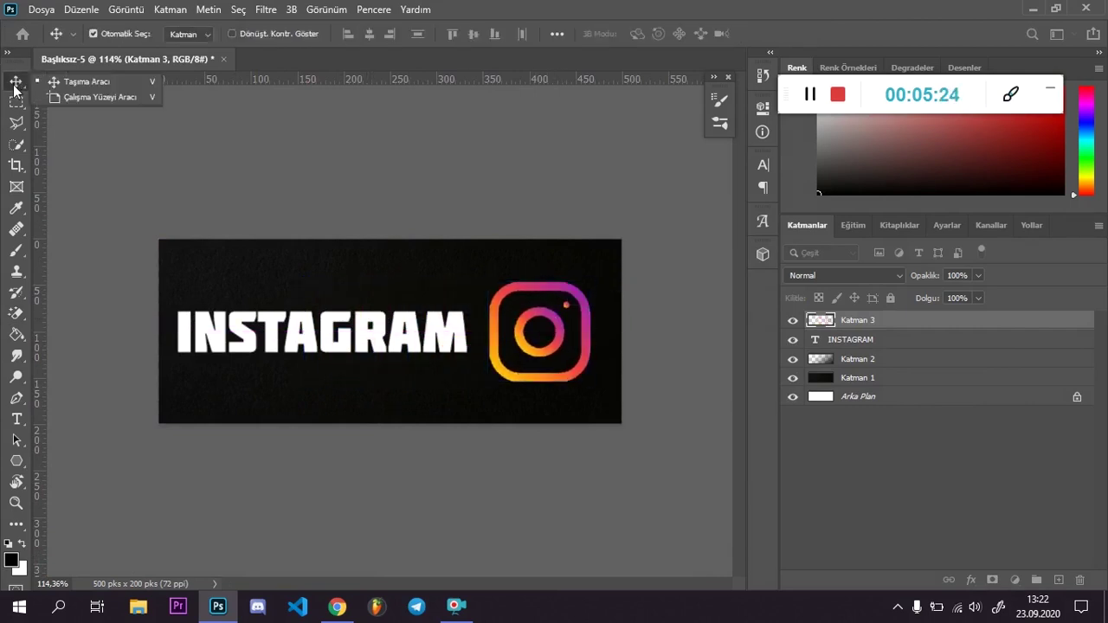
pyautogui.click(435, 185)
pyautogui.scroll(3, 520, 327)
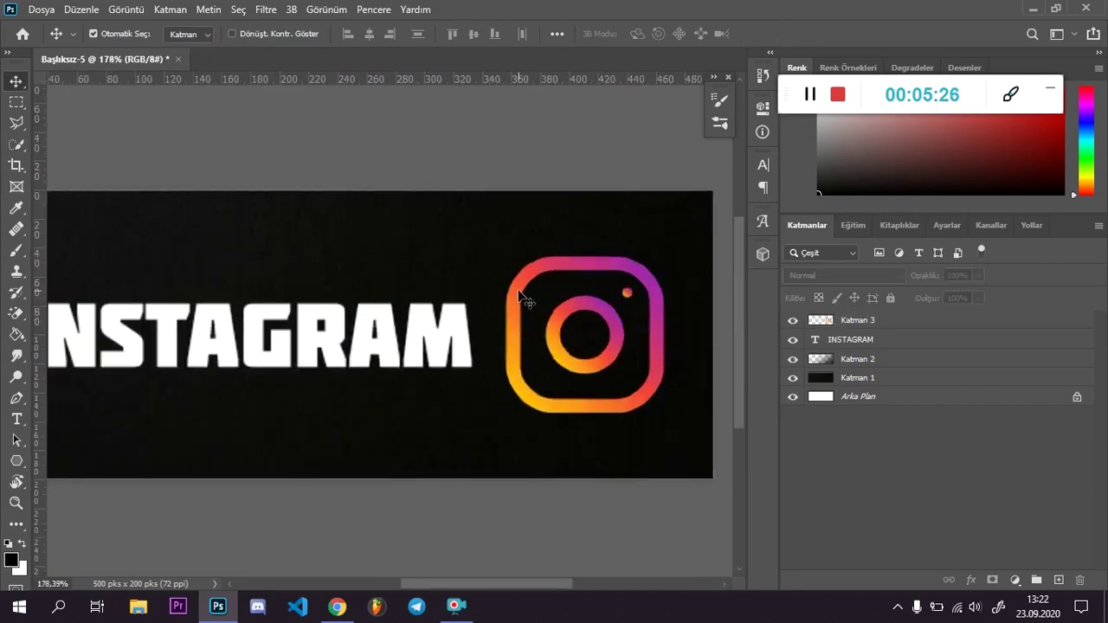
pyautogui.click(520, 297)
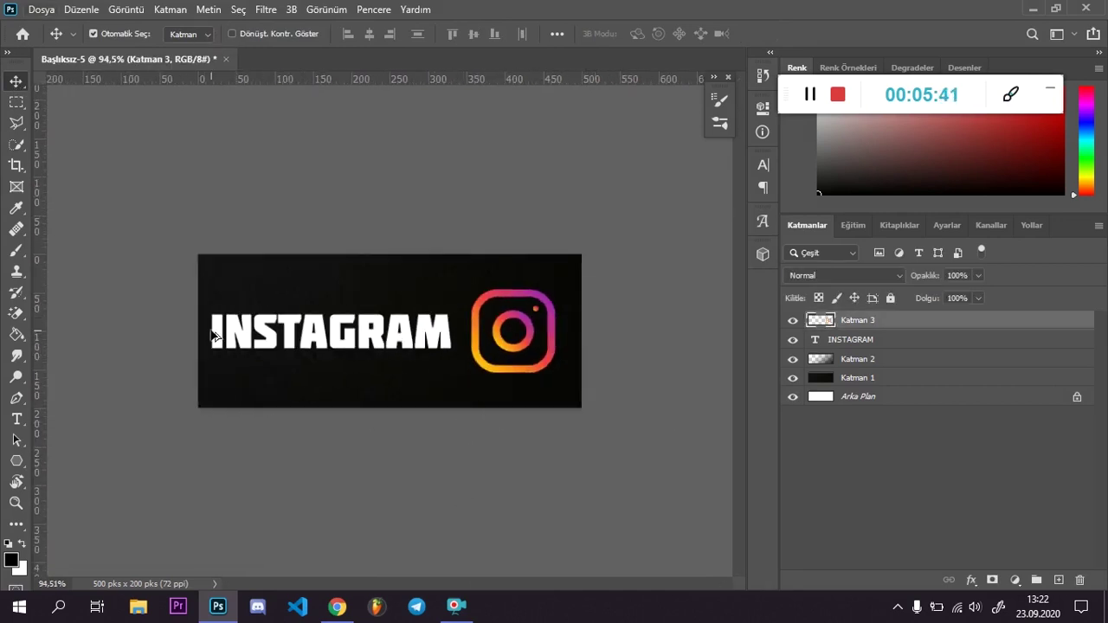
# Add a white-to-grey Gradient Overlay to the INSTAGRAM text and duplicate the styled text layer, leaving only the copy visible
pyautogui.scroll(2, 212, 336)
pyautogui.click(395, 354)
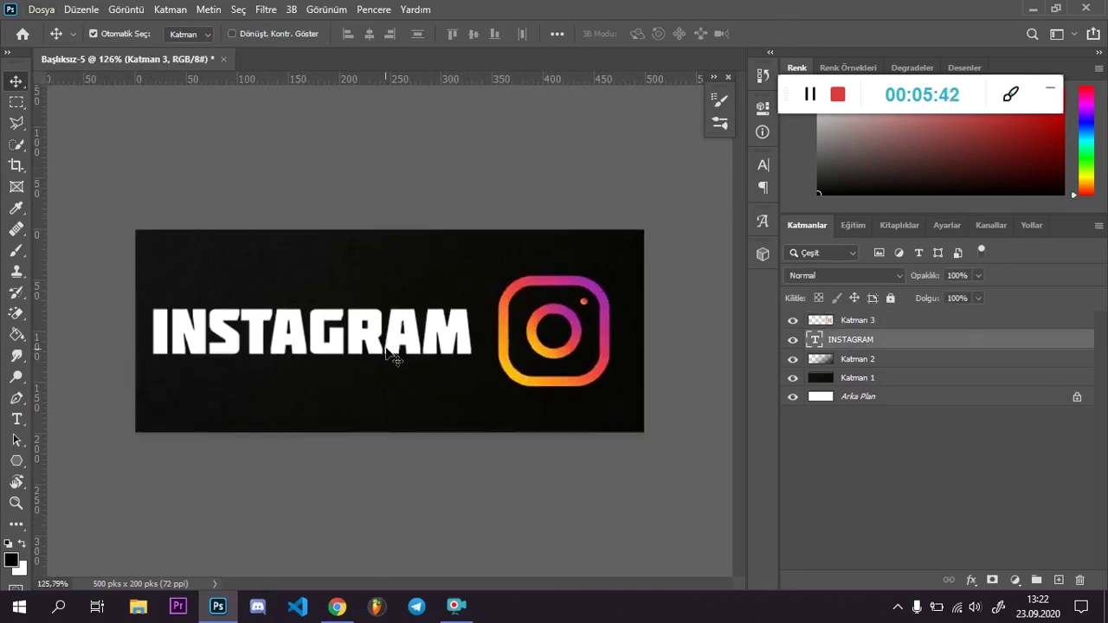
pyautogui.doubleClick(974, 342)
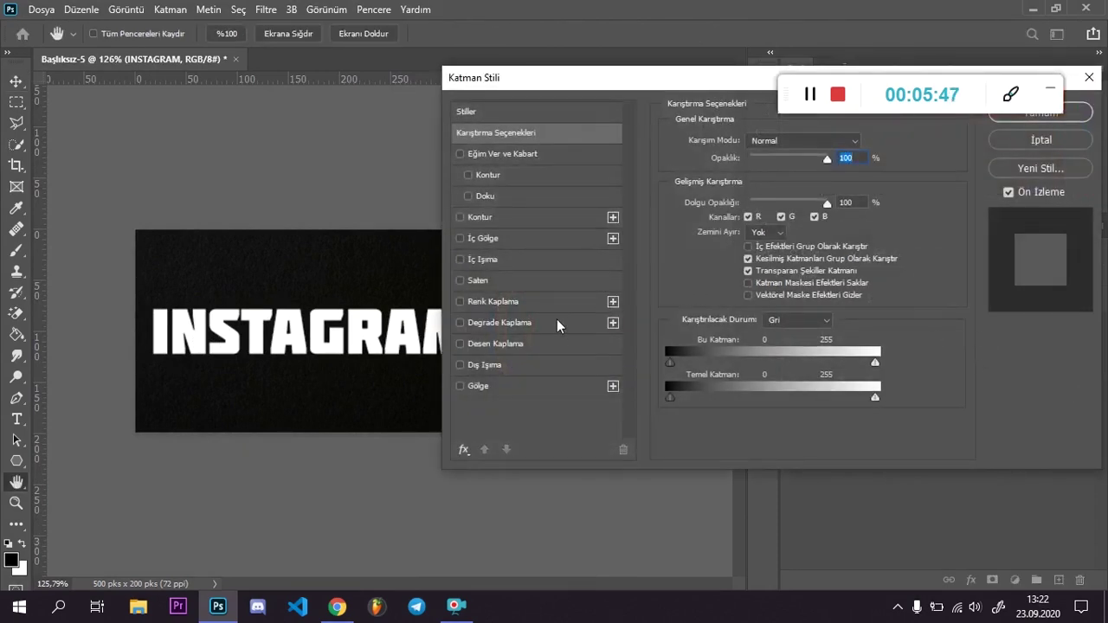
pyautogui.click(519, 322)
pyautogui.moveTo(630, 79); pyautogui.dragTo(424, 299)
pyautogui.click(856, 336)
pyautogui.hotkey('ctrl', 'j')
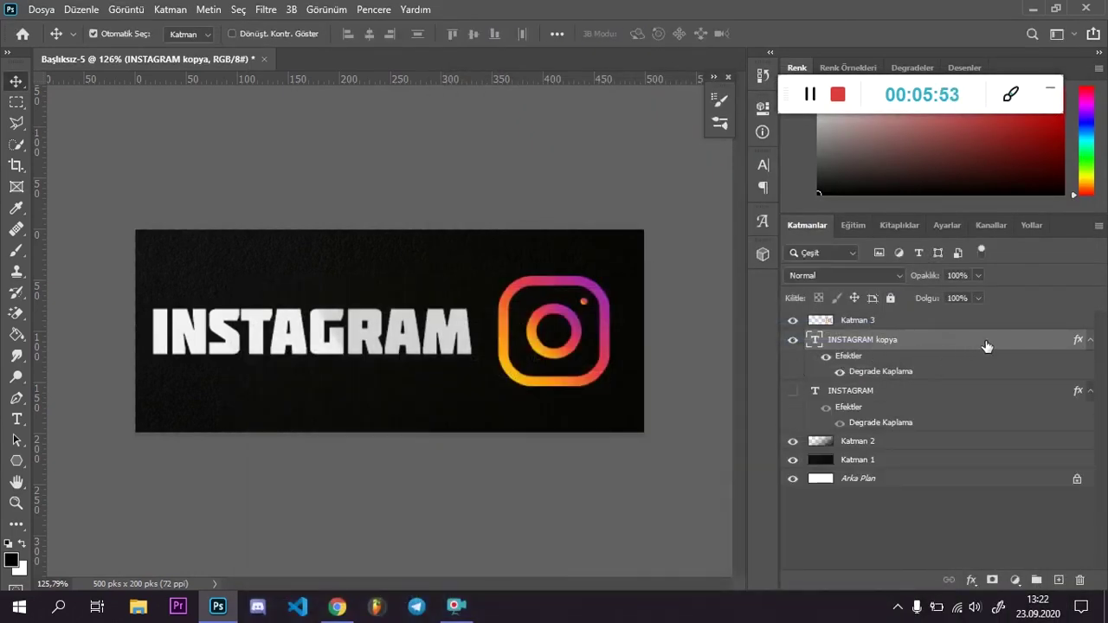
# Open the text copy's Gradient Overlay in the Gradient Editor and remove the middle colour stop
pyautogui.doubleClick(869, 379)
pyautogui.moveTo(375, 433); pyautogui.dragTo(517, 165)
pyautogui.click(456, 403)
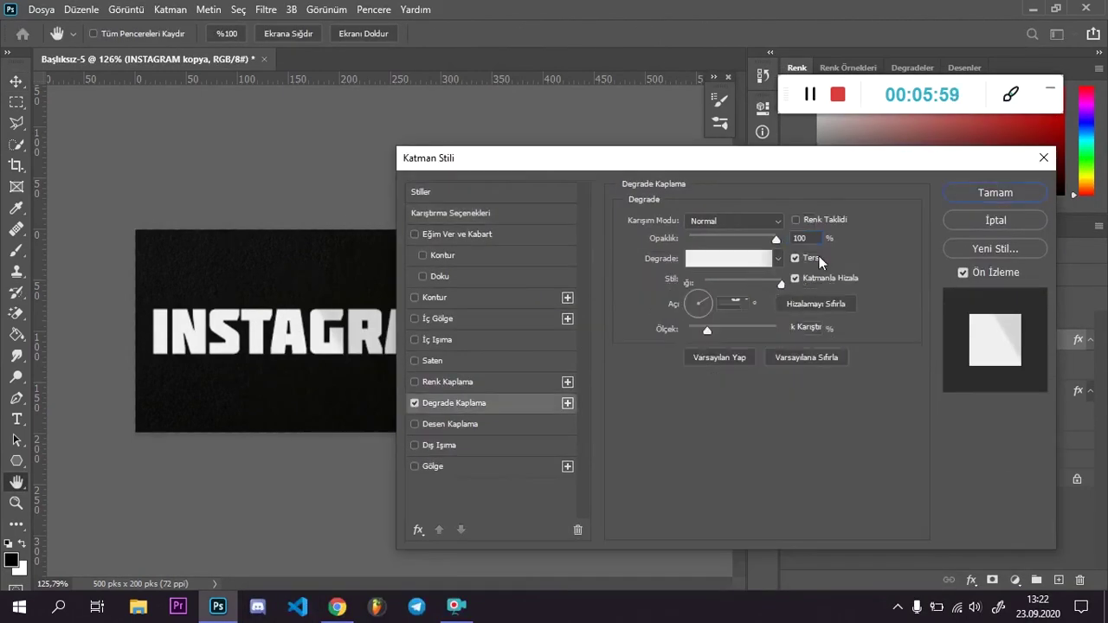
pyautogui.click(740, 261)
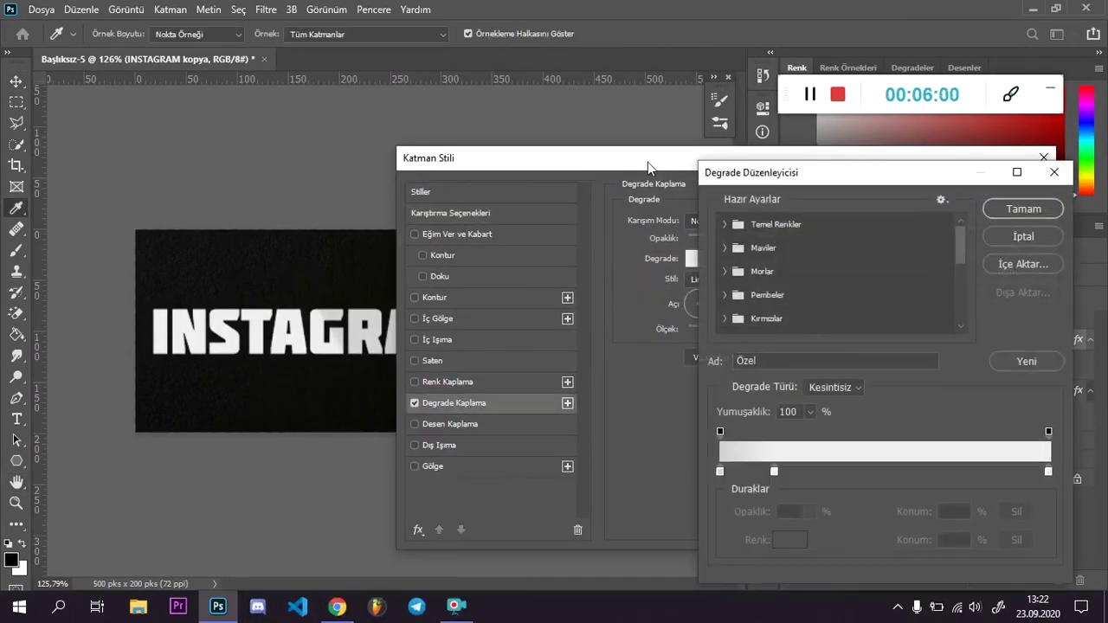
pyautogui.click(1054, 172)
pyautogui.moveTo(605, 159); pyautogui.dragTo(883, 243)
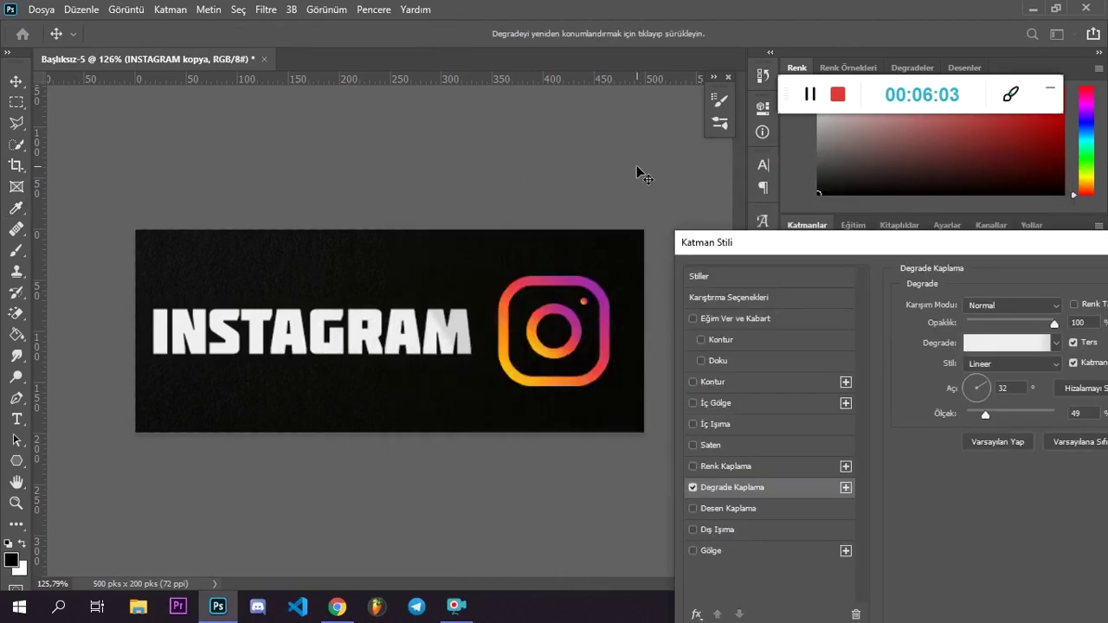
pyautogui.moveTo(716, 241); pyautogui.dragTo(724, 172)
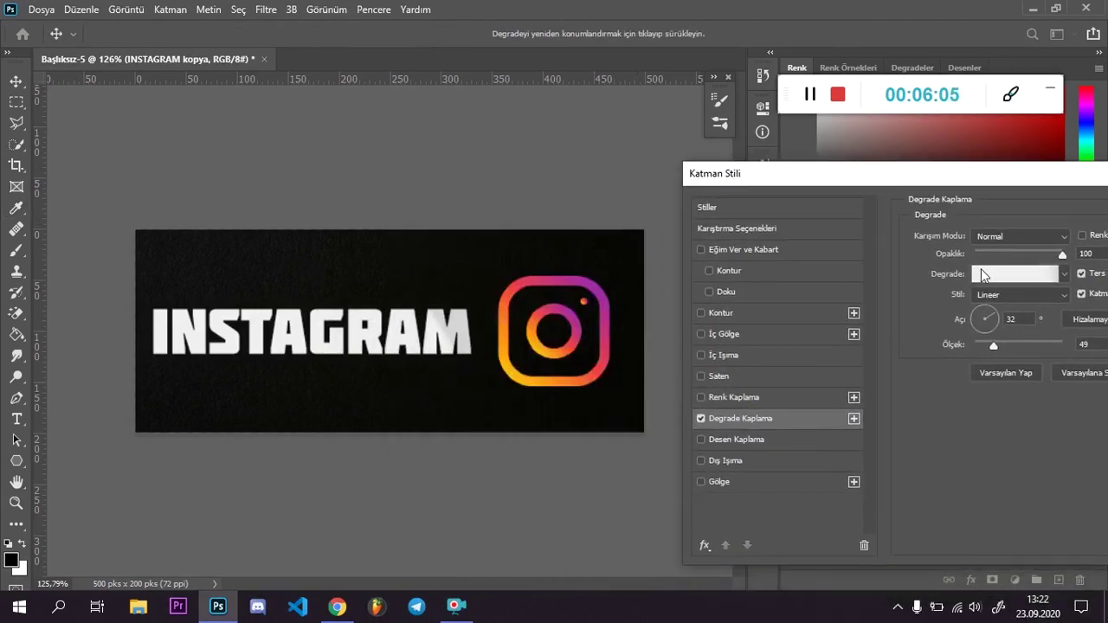
pyautogui.click(1013, 274)
pyautogui.moveTo(762, 179); pyautogui.dragTo(825, 153)
pyautogui.moveTo(836, 445); pyautogui.dragTo(973, 245)
pyautogui.moveTo(918, 152); pyautogui.dragTo(901, 152)
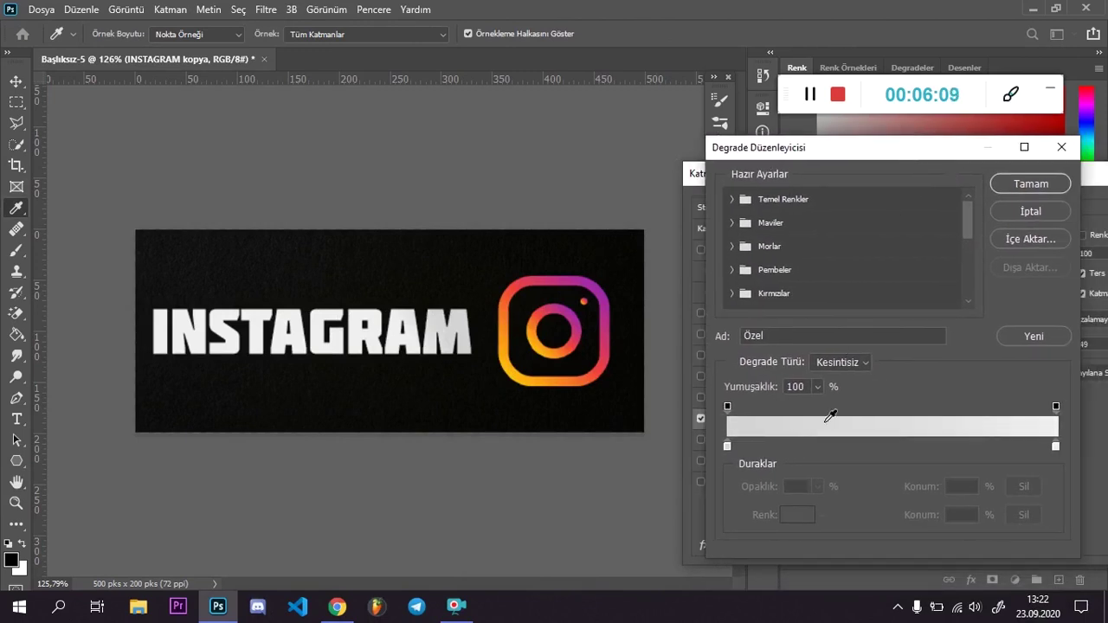
# Set the gradient's first colour stop to the yellow feb80b sampled from the Instagram logo
pyautogui.doubleClick(727, 447)
pyautogui.moveTo(641, 180); pyautogui.dragTo(879, 187)
pyautogui.click(530, 374)
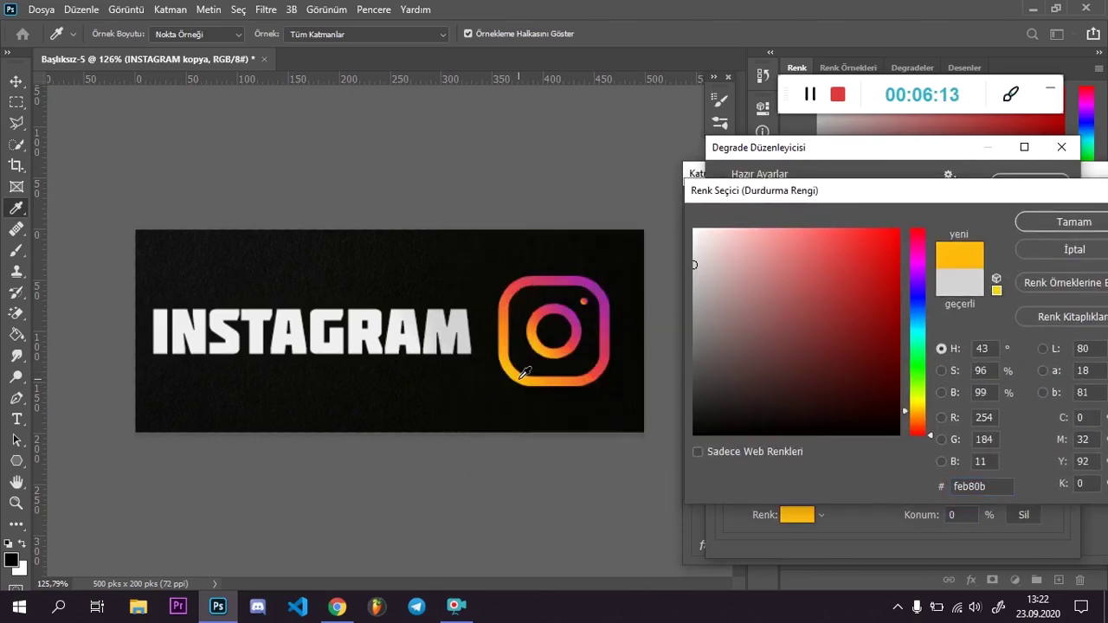
pyautogui.click(1065, 222)
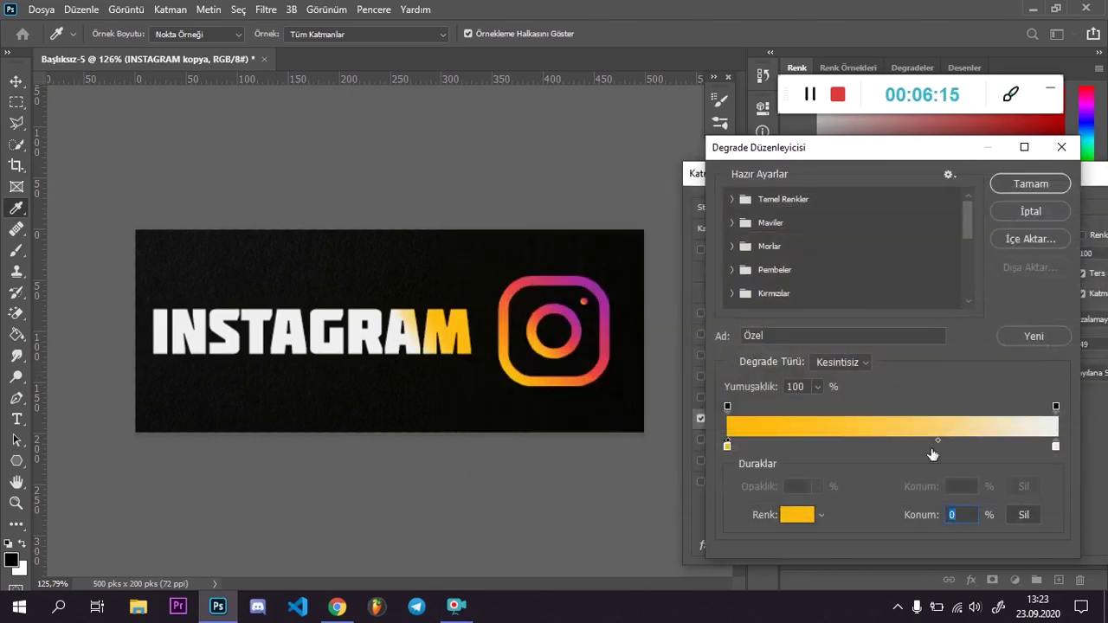
# Add a colour stop at 51% and set it to the red ed4141 sampled from the logo's ring
pyautogui.click(825, 446)
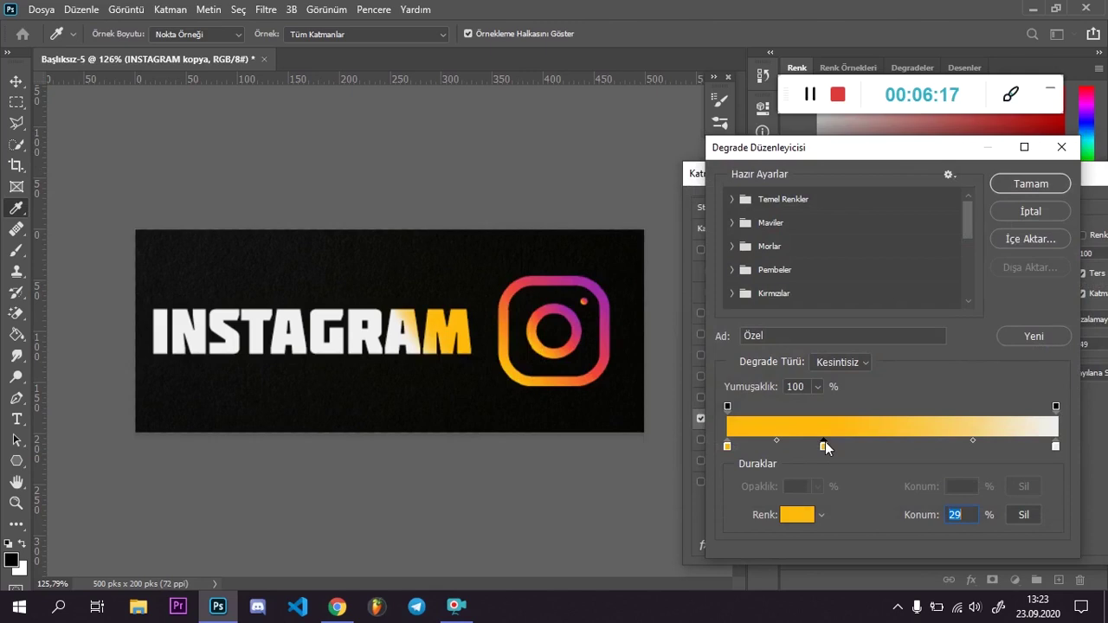
pyautogui.moveTo(825, 445); pyautogui.dragTo(896, 446)
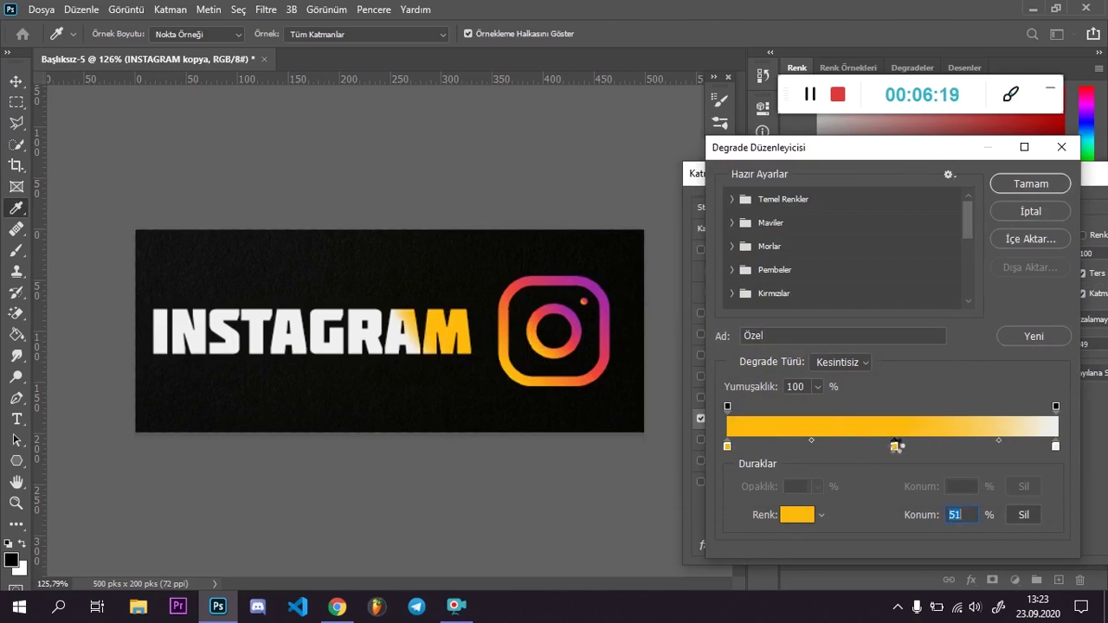
pyautogui.doubleClick(896, 446)
pyautogui.click(606, 360)
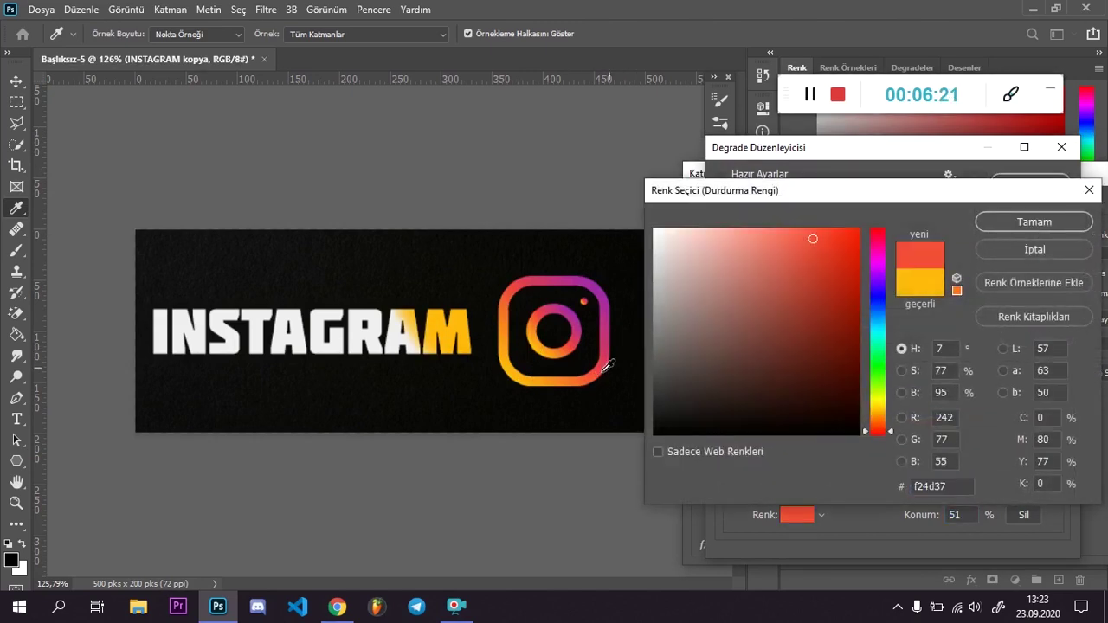
pyautogui.click(547, 308)
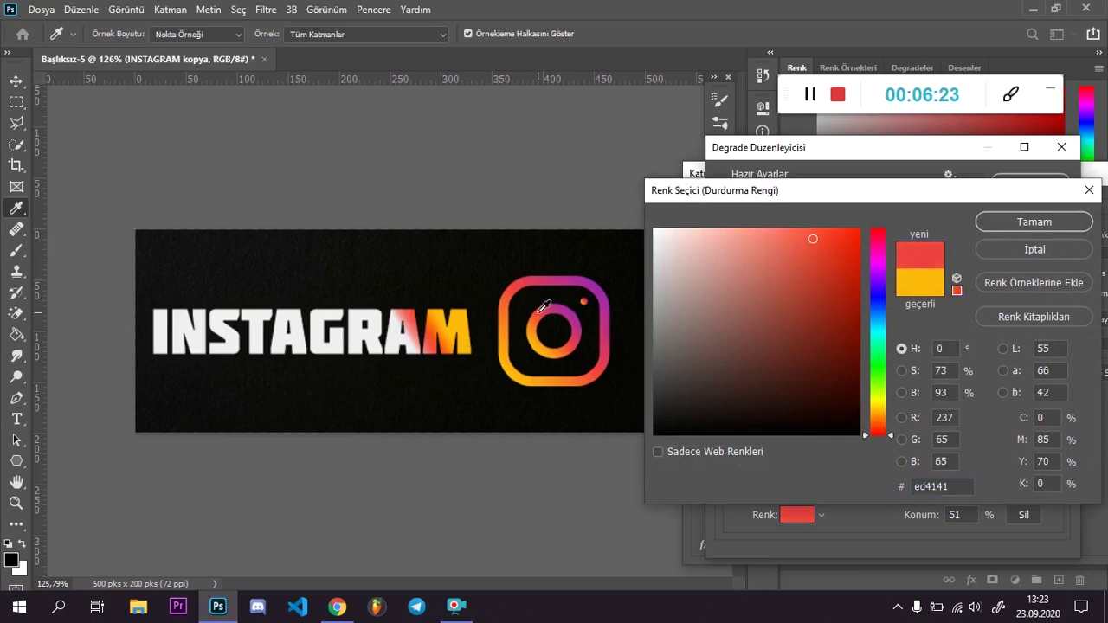
pyautogui.click(1006, 220)
# Set the gradient's end colour stop at 100% to the purple a229a8 sampled from the logo
pyautogui.doubleClick(1056, 445)
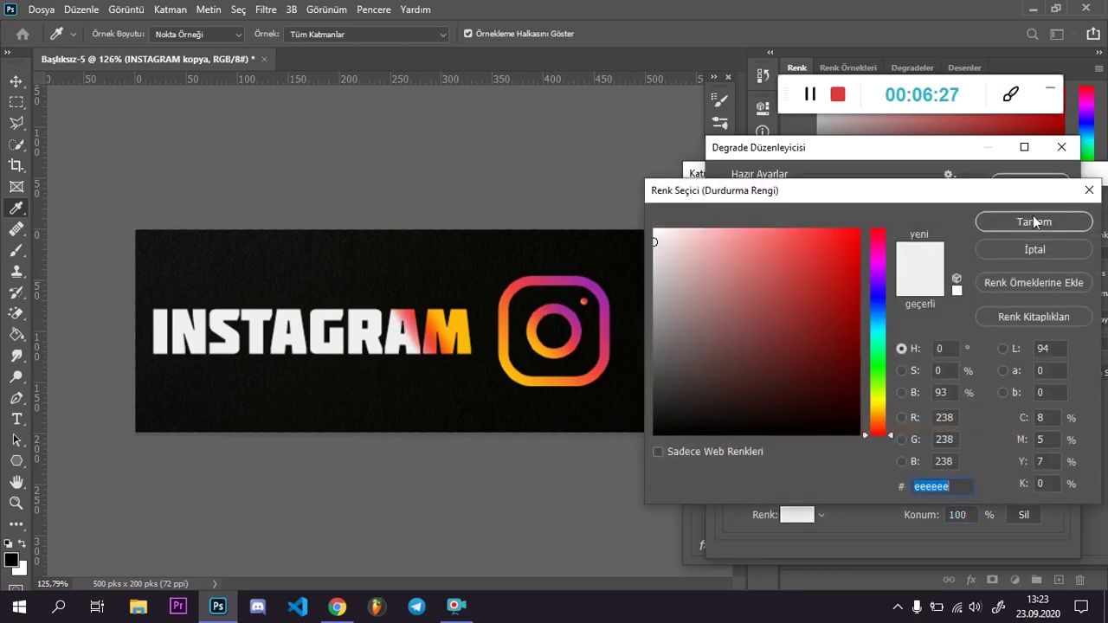
pyautogui.click(595, 282)
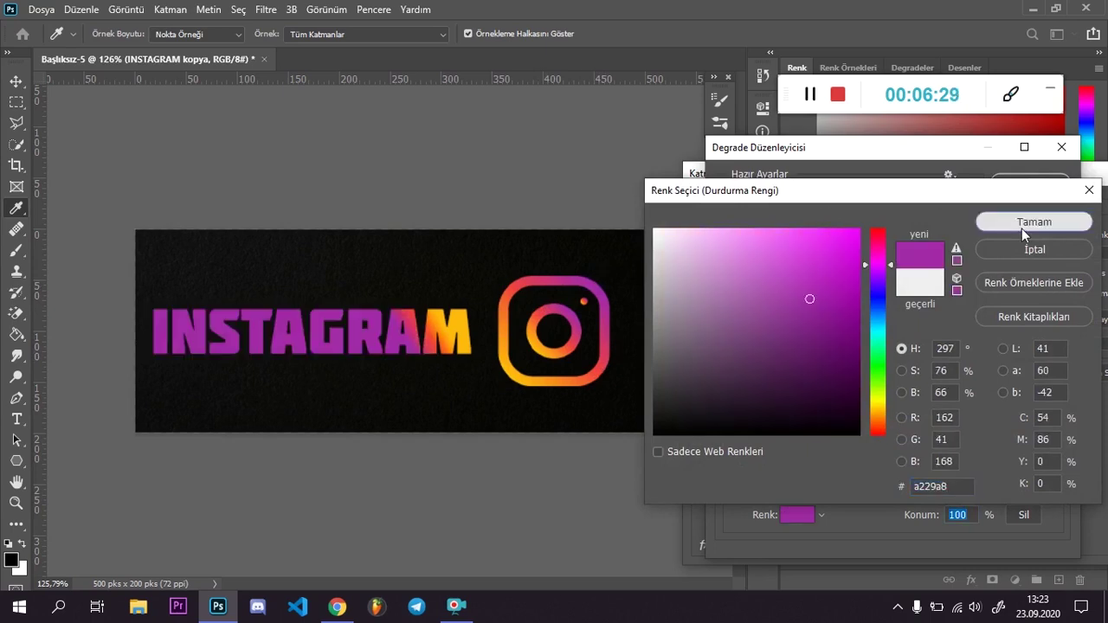
pyautogui.click(1022, 227)
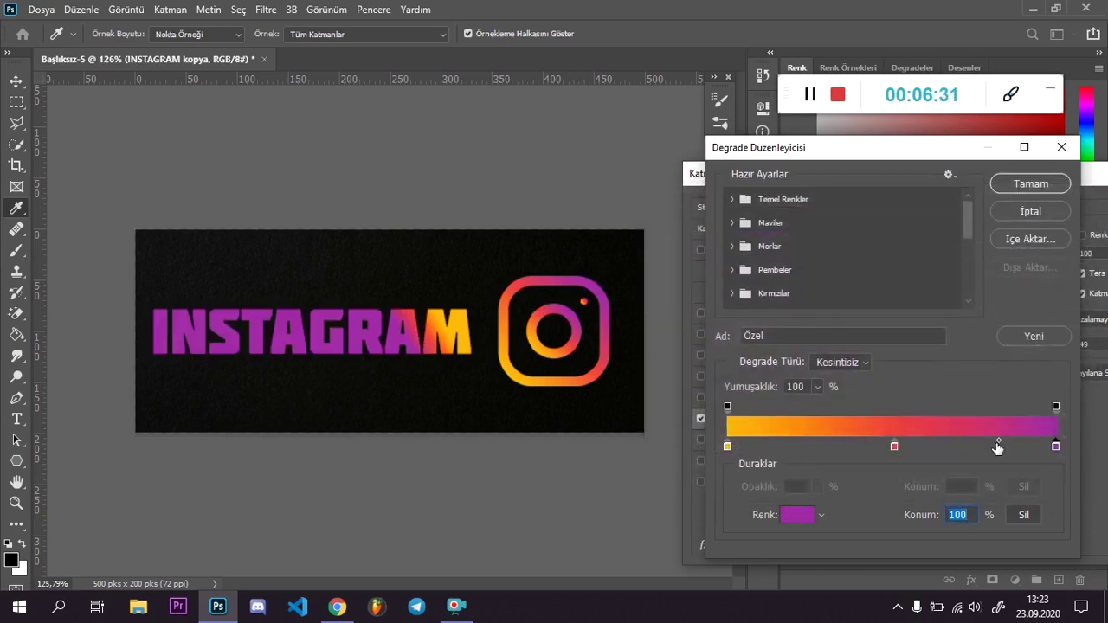
# Set the text copy's gradient overlay to angle 1° and scale 150% with Reverse off, and apply the layer style
pyautogui.click(1057, 446)
pyautogui.click(1057, 446)
pyautogui.click(896, 447)
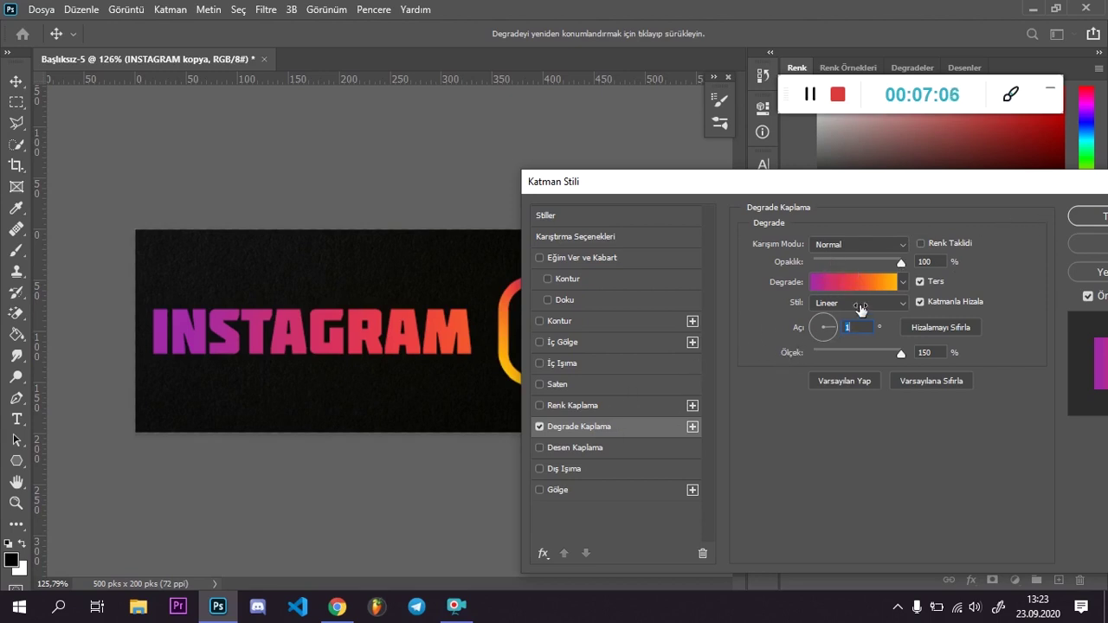
pyautogui.click(924, 283)
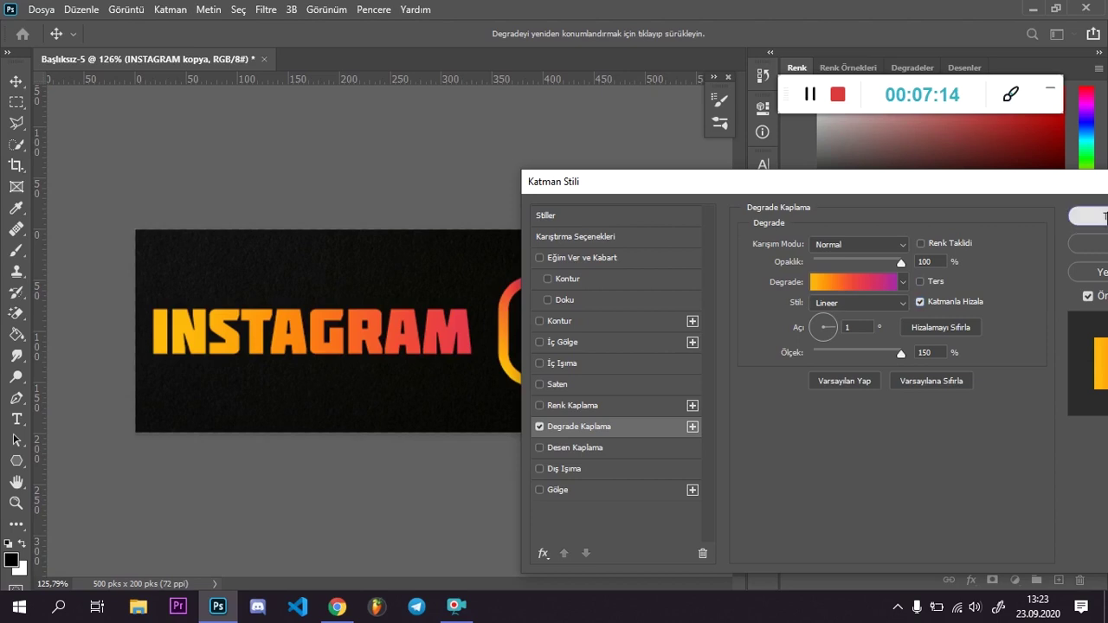
pyautogui.click(1084, 216)
pyautogui.scroll(-3, 381, 333)
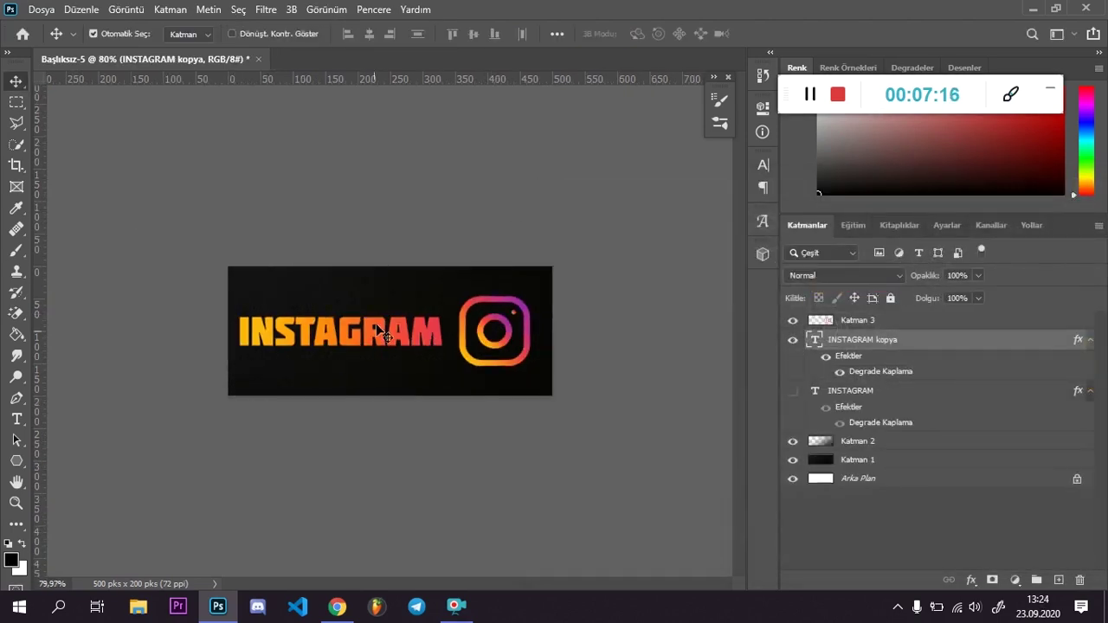
pyautogui.scroll(2, 372, 362)
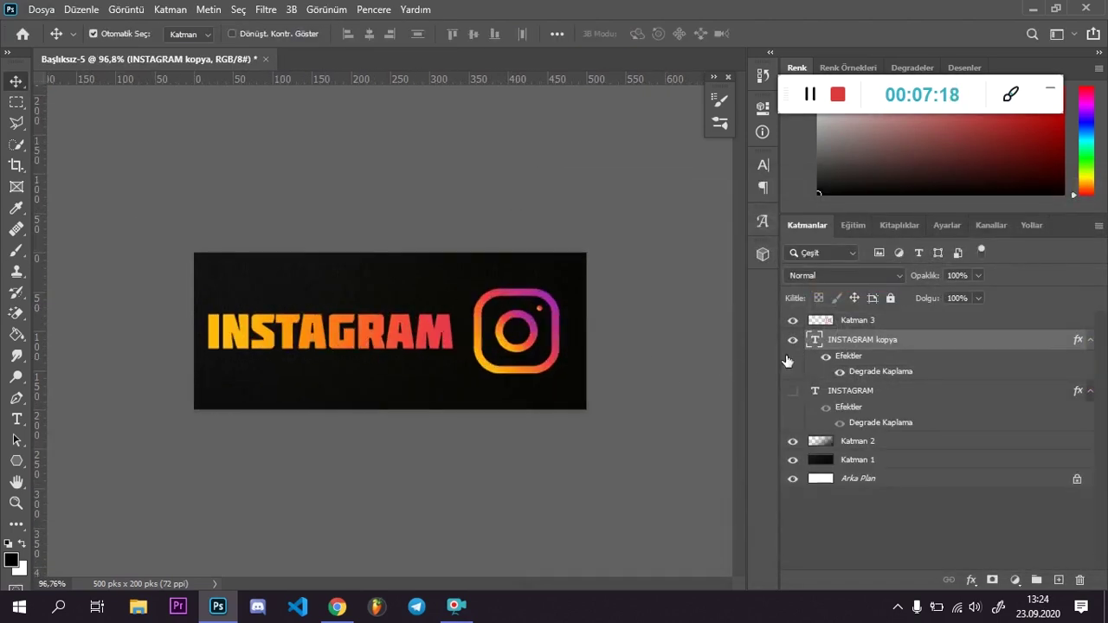
# Compare the white INSTAGRAM text with its gradient copy by switching the two text layers' visibility
pyautogui.click(793, 394)
pyautogui.click(793, 343)
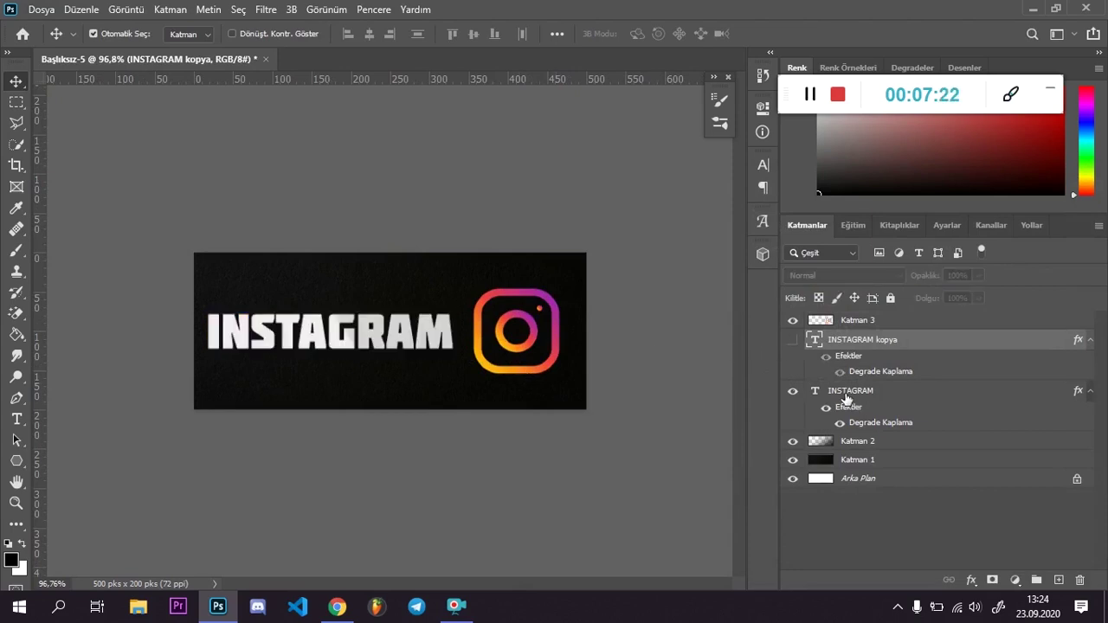
pyautogui.click(793, 394)
pyautogui.click(793, 340)
pyautogui.click(793, 342)
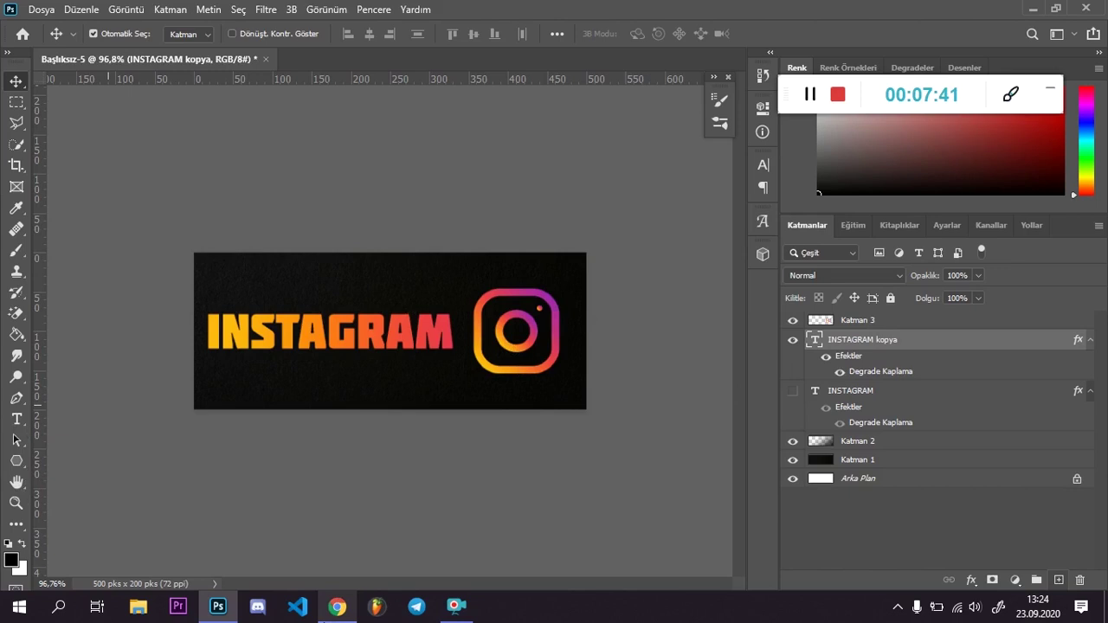
# Move the gradient INSTAGRAM text slightly to the right
pyautogui.click(337, 606)
pyautogui.click(218, 601)
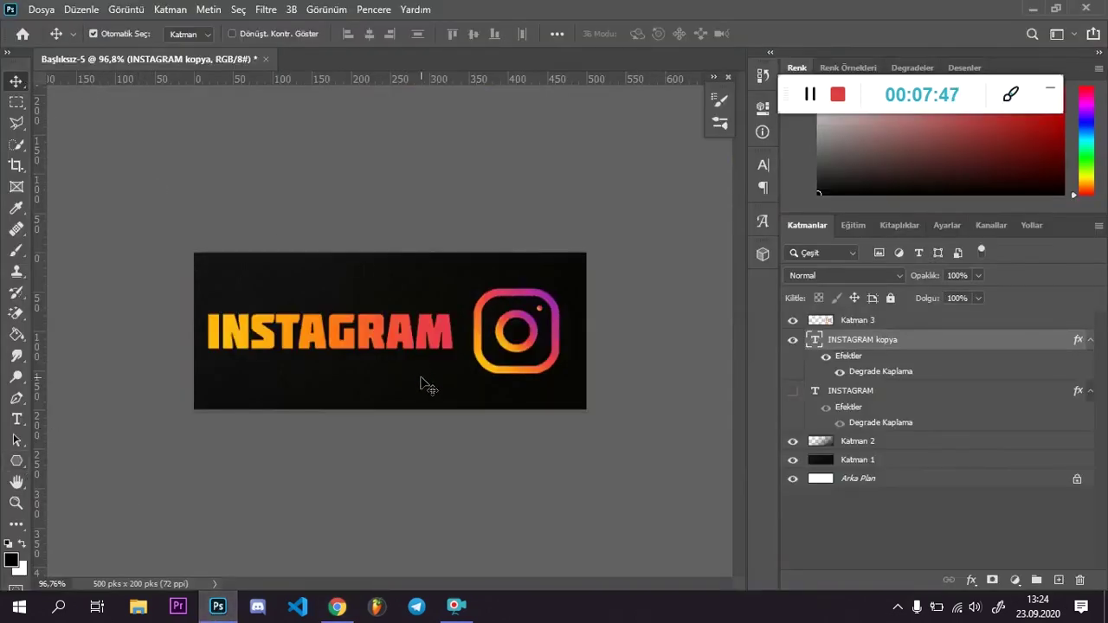
pyautogui.moveTo(432, 341); pyautogui.dragTo(434, 322)
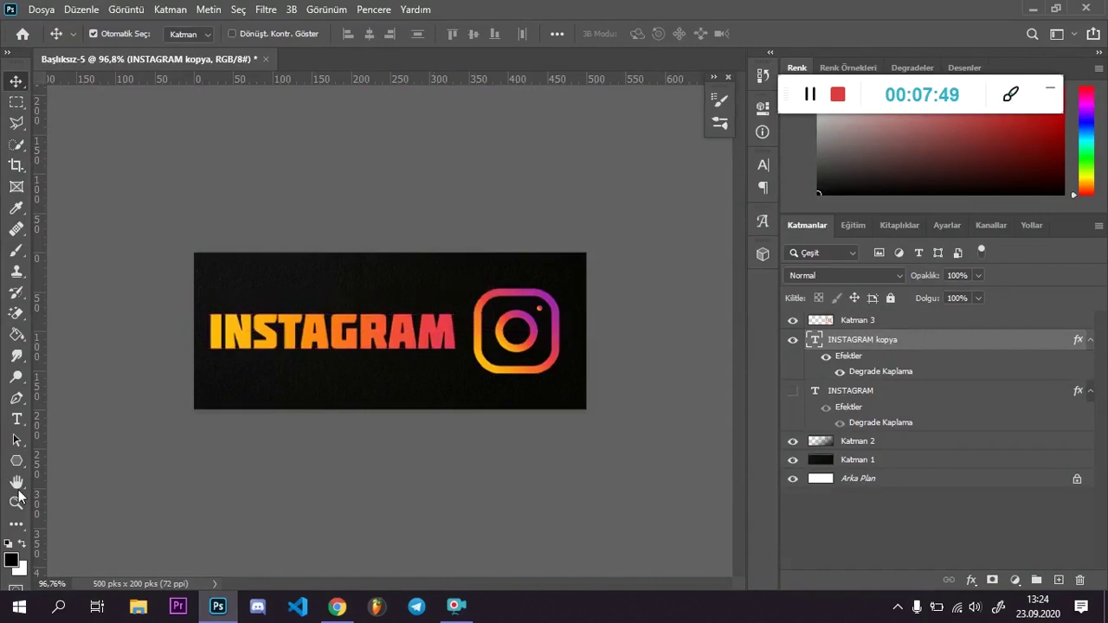
pyautogui.click(16, 461)
pyautogui.click(95, 461)
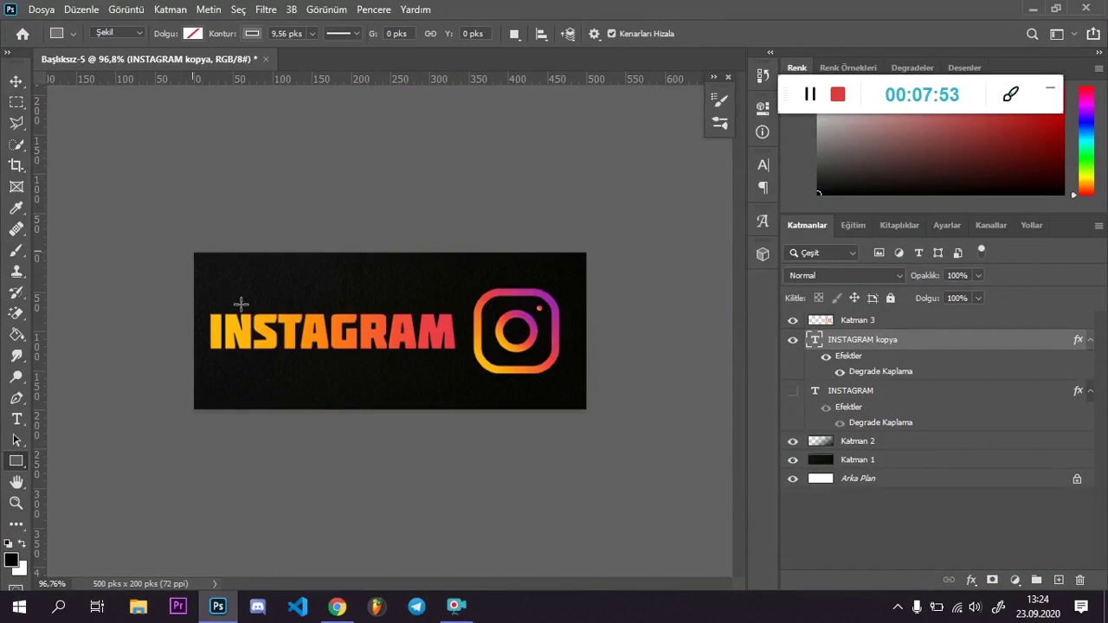
pyautogui.moveTo(192, 251); pyautogui.dragTo(586, 407)
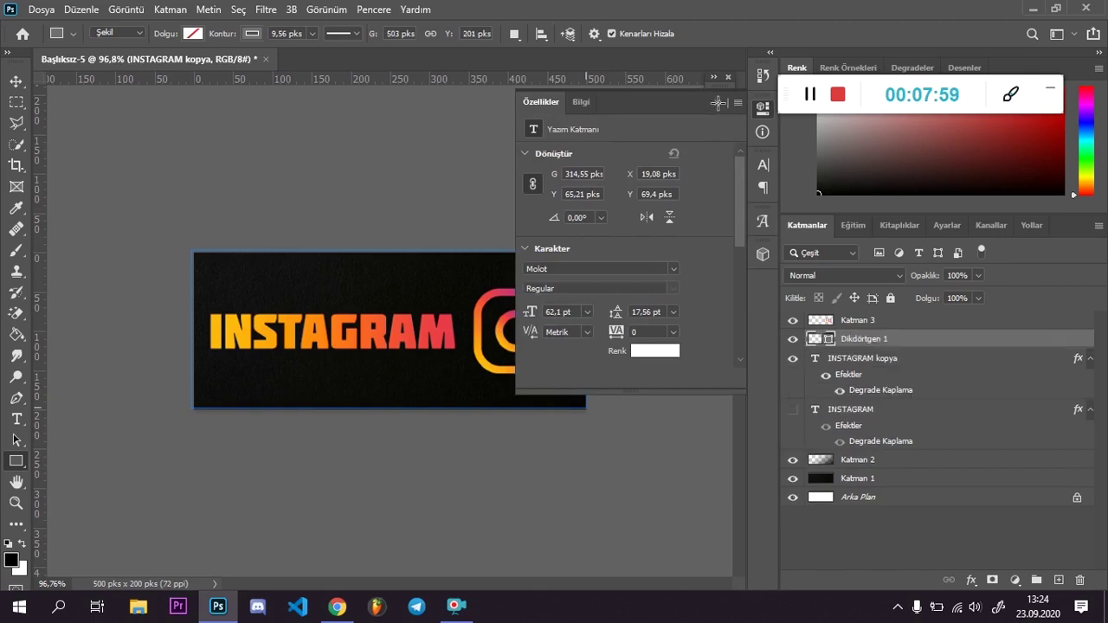
pyautogui.doubleClick(717, 103)
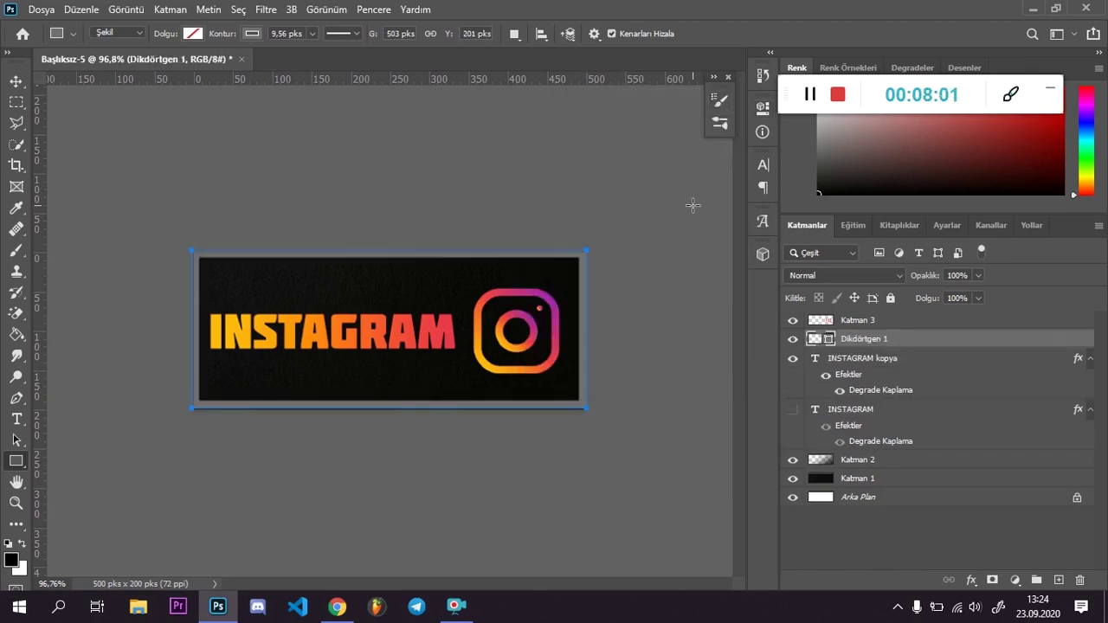
pyautogui.press('v')
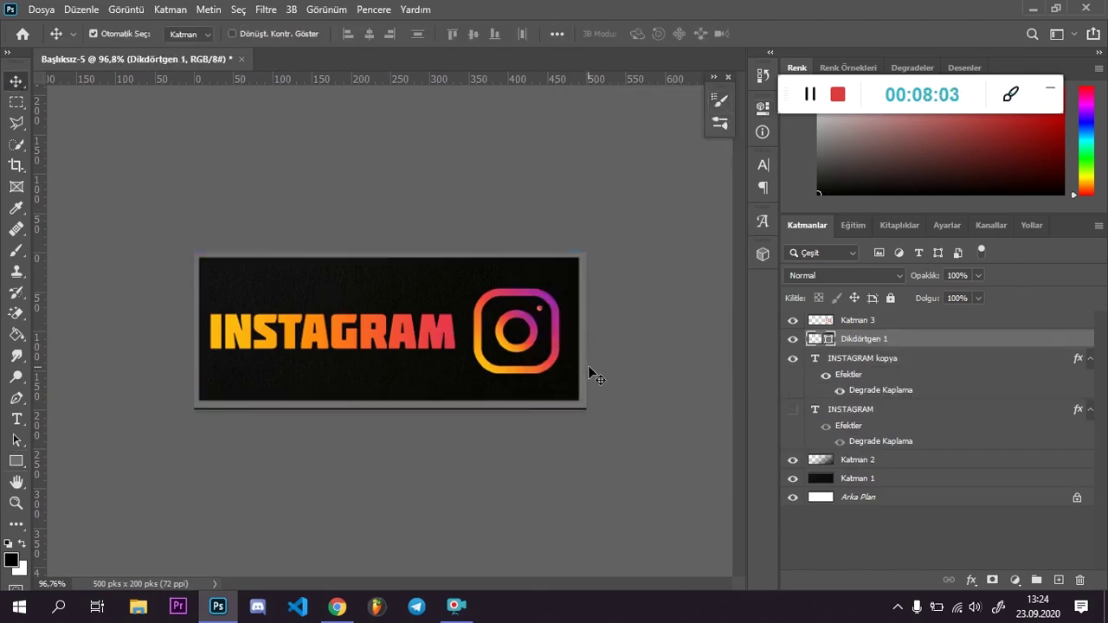
pyautogui.press('Delete')
# Create an unfilled rectangle outline of 500 x 200 px with a 9.56 px stroke above the gradient text layer
pyautogui.click(16, 460)
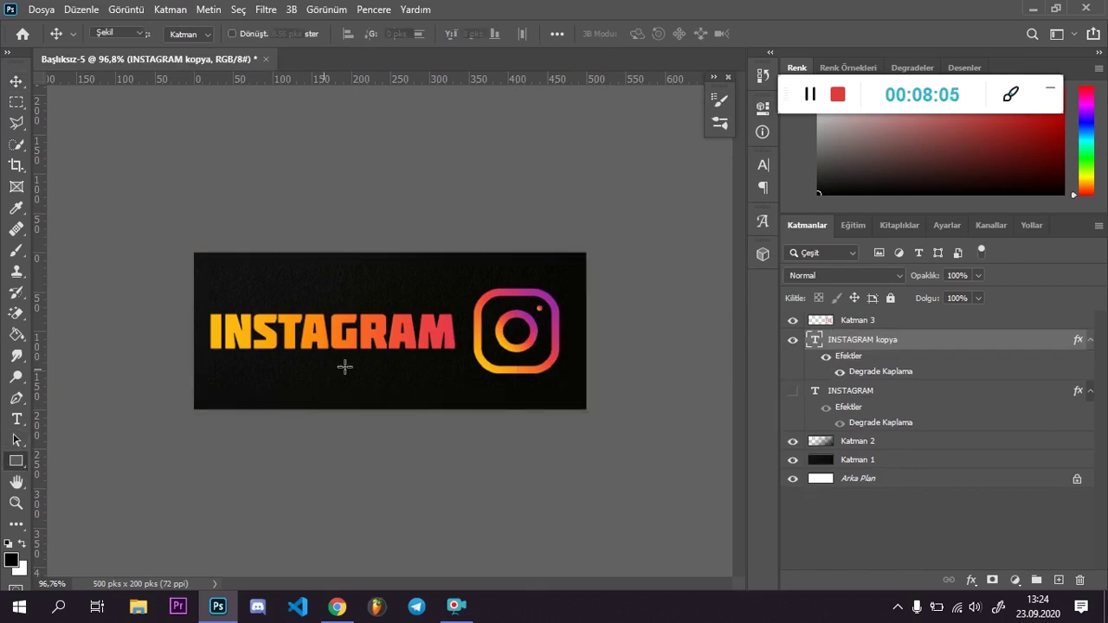
pyautogui.click(367, 362)
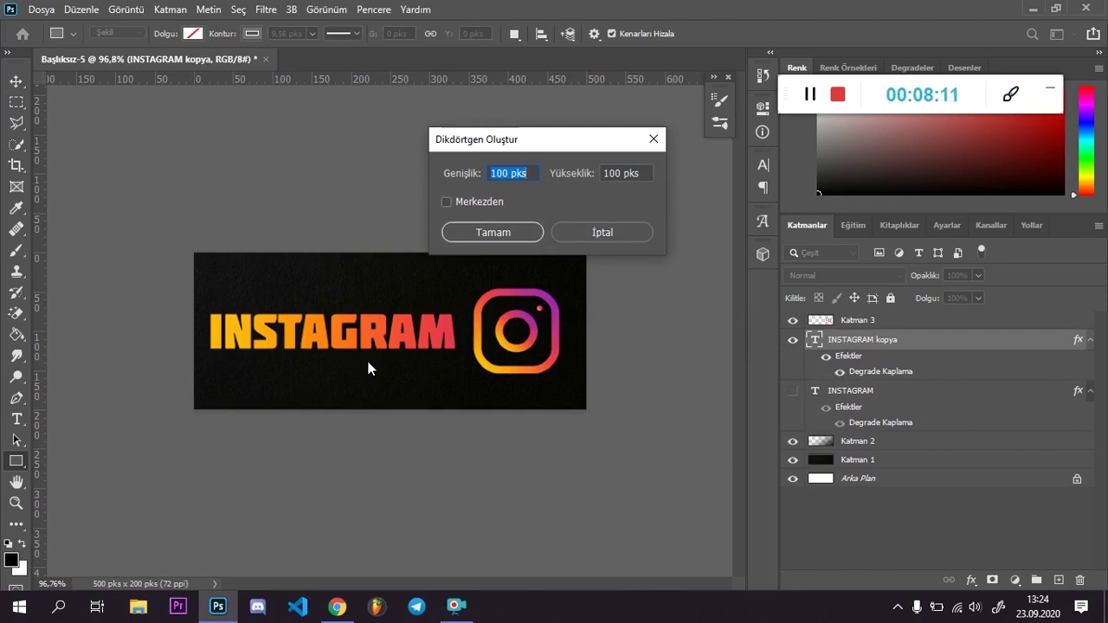
pyautogui.write('200')
pyautogui.press('Tab')
pyautogui.write('2')
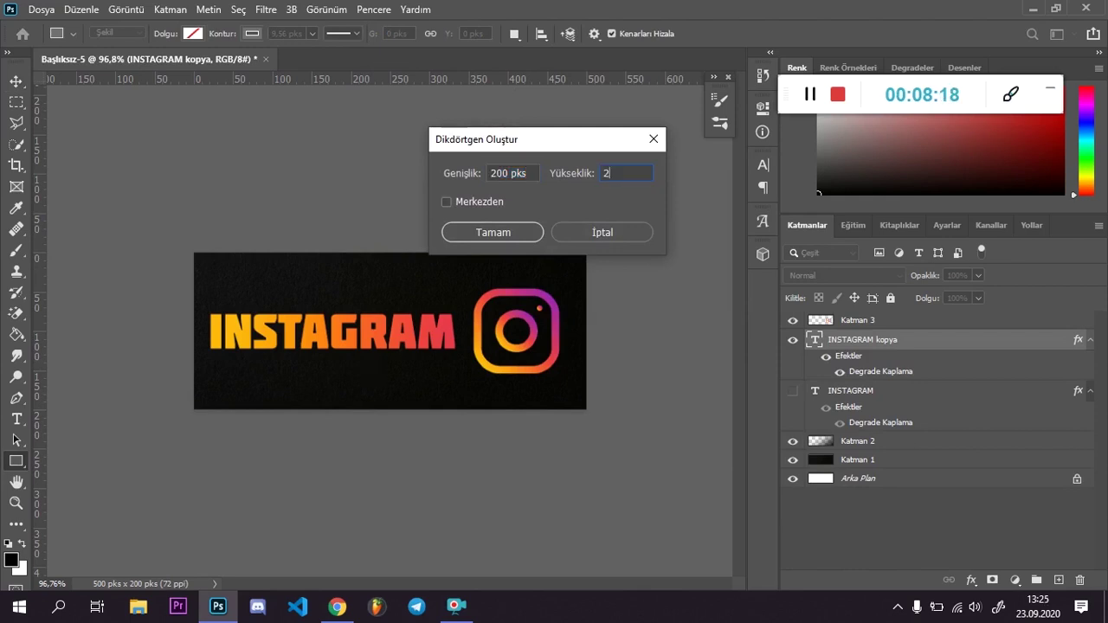
pyautogui.write('00')
pyautogui.press('Tab')
pyautogui.press('Tab')
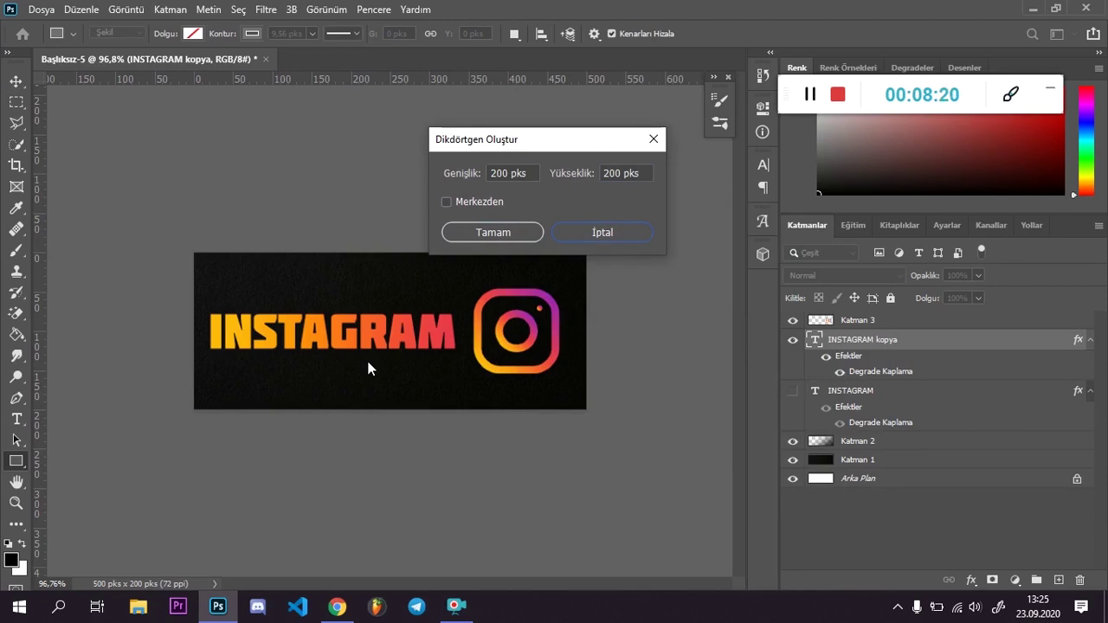
pyautogui.doubleClick(509, 172)
pyautogui.write('500')
pyautogui.press('Return')
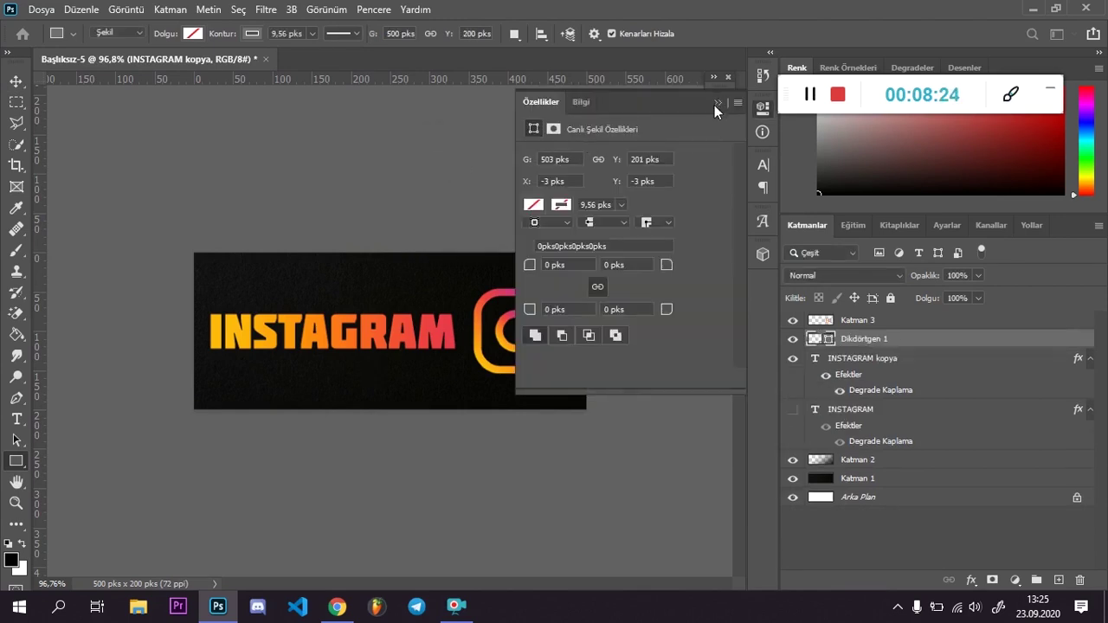
# Move the rectangle outline so that it frames the edges of the banner canvas exactly
pyautogui.click(716, 102)
pyautogui.click(16, 81)
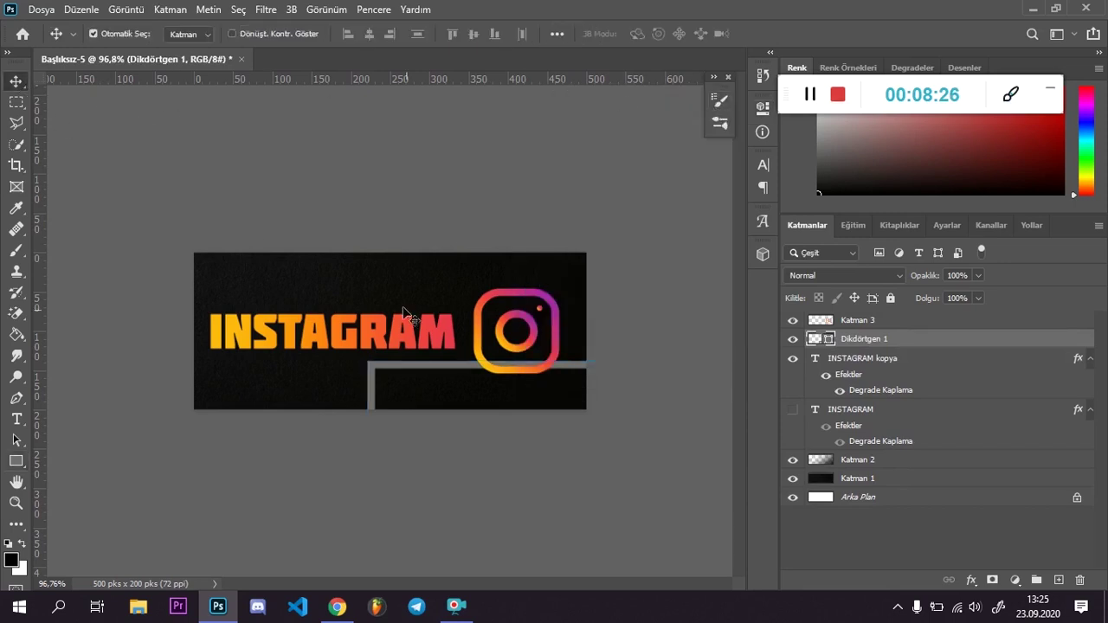
pyautogui.moveTo(413, 374); pyautogui.dragTo(236, 264)
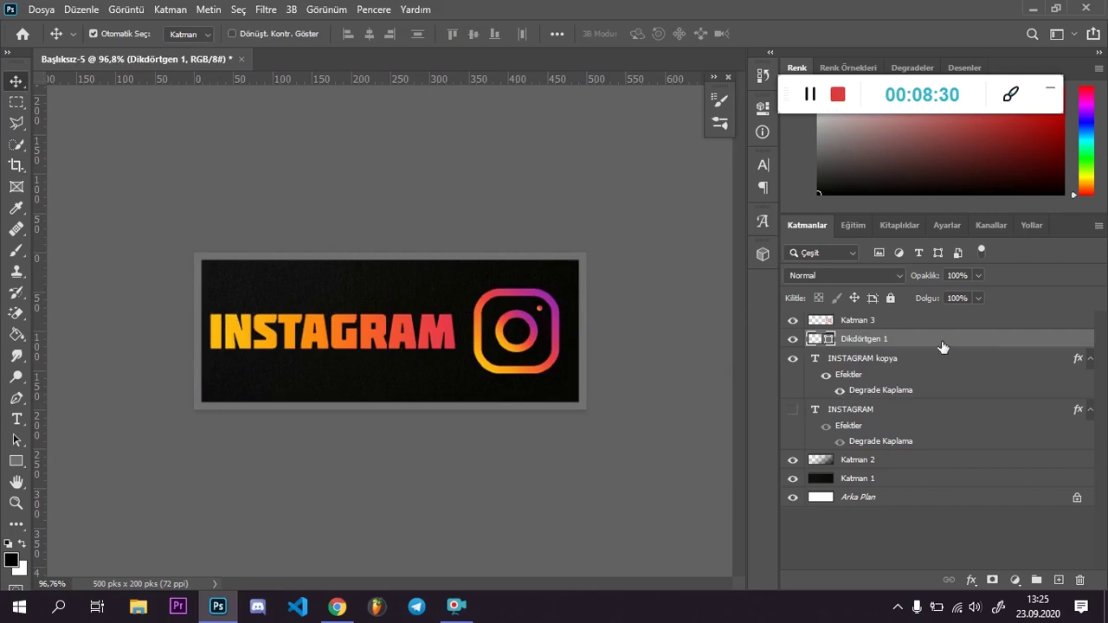
# Apply a linear yellow-red-purple Gradient Overlay at angle 1° and scale 150% to the rectangle frame
pyautogui.doubleClick(991, 346)
pyautogui.click(503, 423)
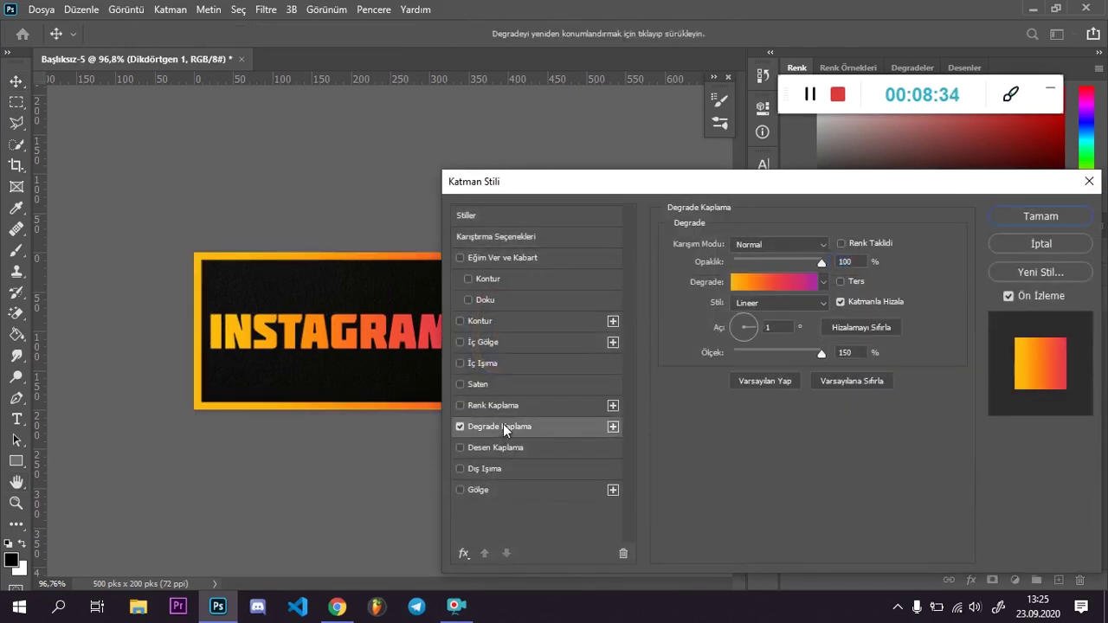
pyautogui.moveTo(619, 182); pyautogui.dragTo(715, 181)
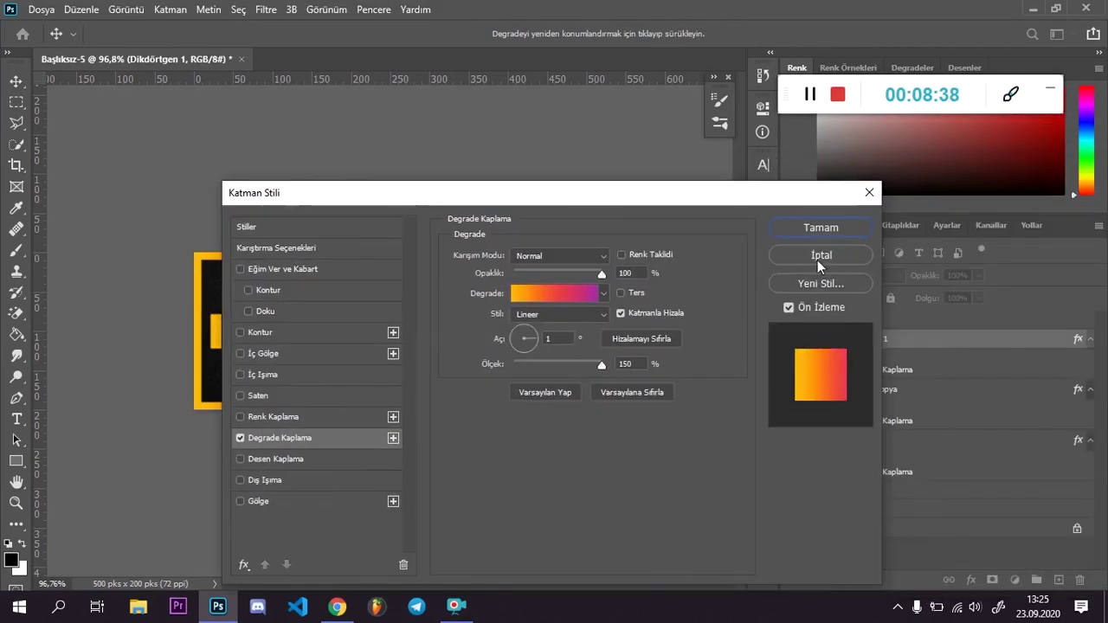
pyautogui.click(837, 228)
# Duplicate the frame layer and give the original frame underneath a light grey two-stop gradient overlay
pyautogui.hotkey('ctrl', 'j')
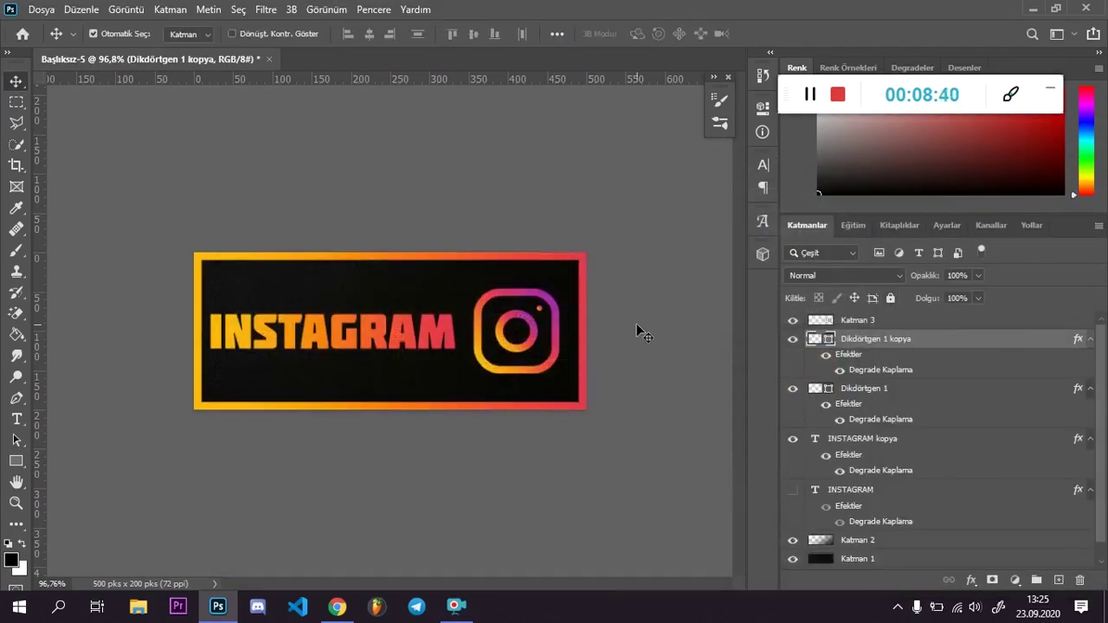
pyautogui.click(981, 391)
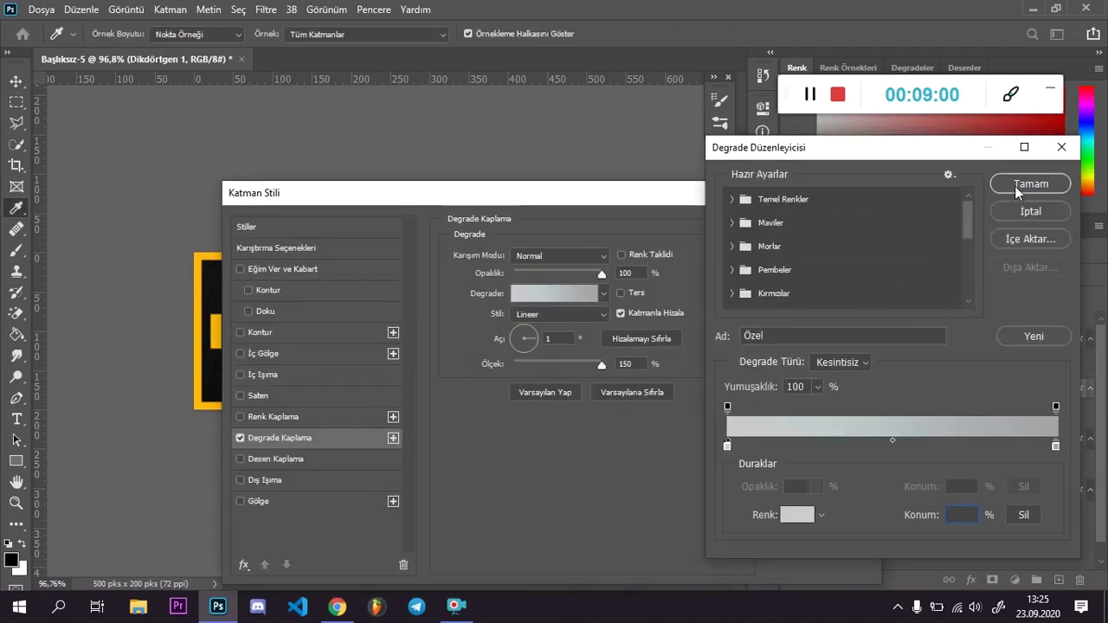
pyautogui.click(964, 183)
pyautogui.click(809, 232)
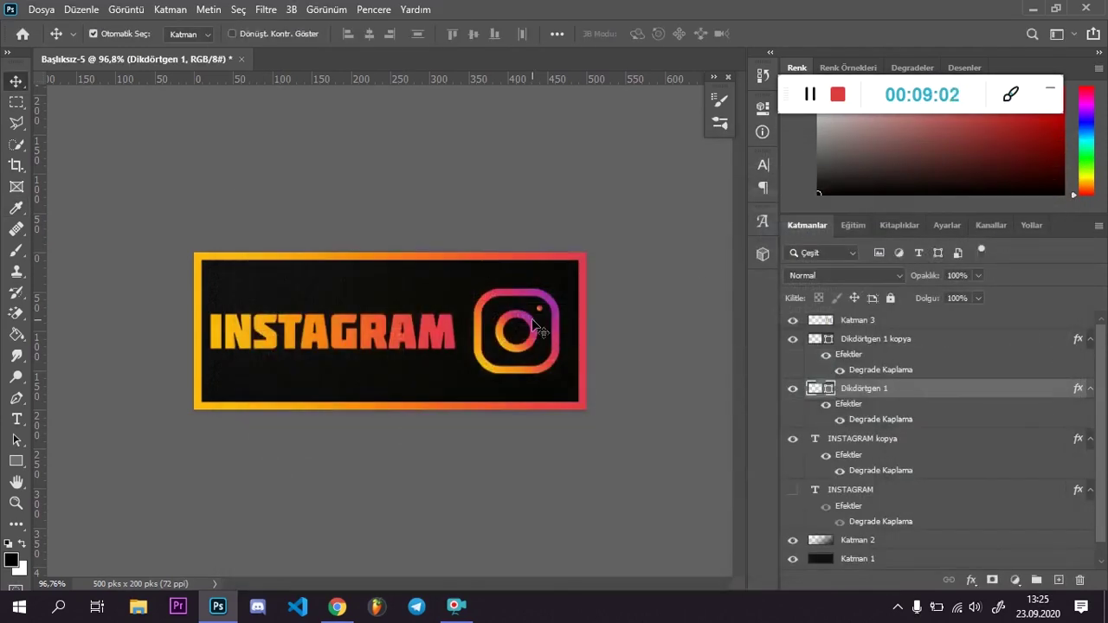
# Hide the gradient frame and gradient text, show the white INSTAGRAM text, and move it 3 px to the right
pyautogui.click(793, 340)
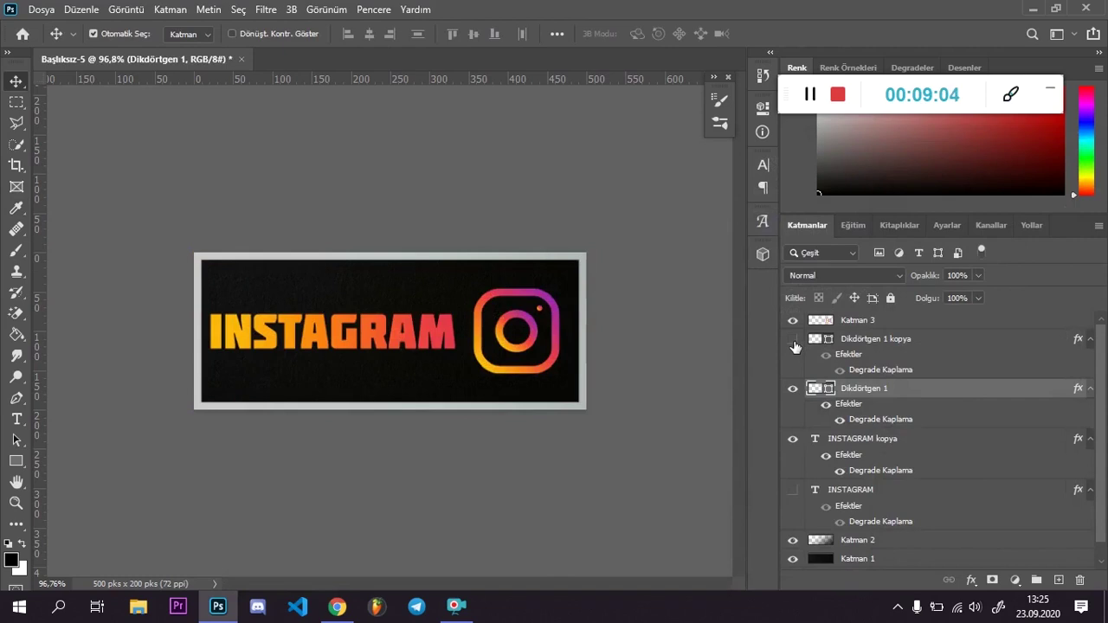
pyautogui.click(793, 439)
pyautogui.click(793, 490)
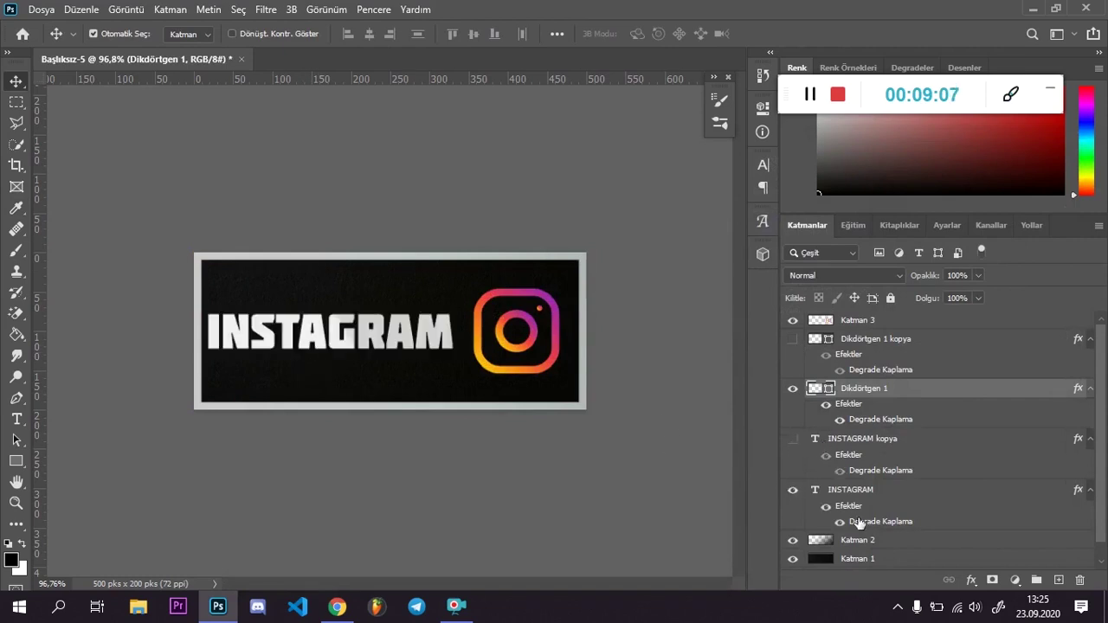
pyautogui.moveTo(383, 345); pyautogui.dragTo(386, 345)
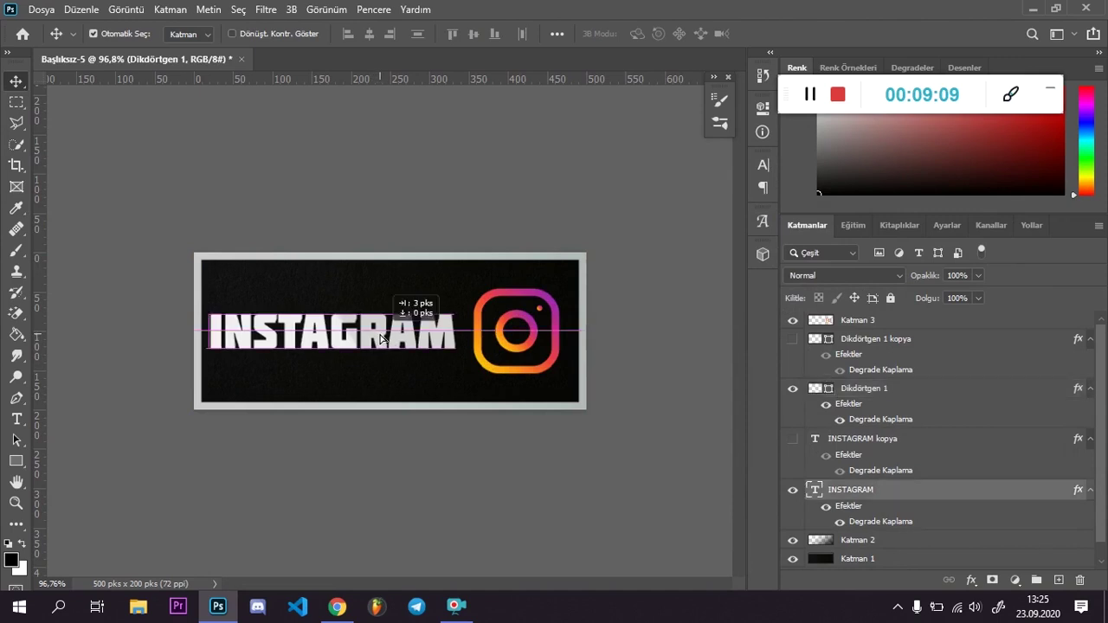
# Show the gradient frame and gradient text again and hide the white INSTAGRAM text layer
pyautogui.click(793, 439)
pyautogui.click(792, 339)
pyautogui.scroll(-1, 791, 385)
pyautogui.scroll(1, 798, 411)
pyautogui.click(795, 442)
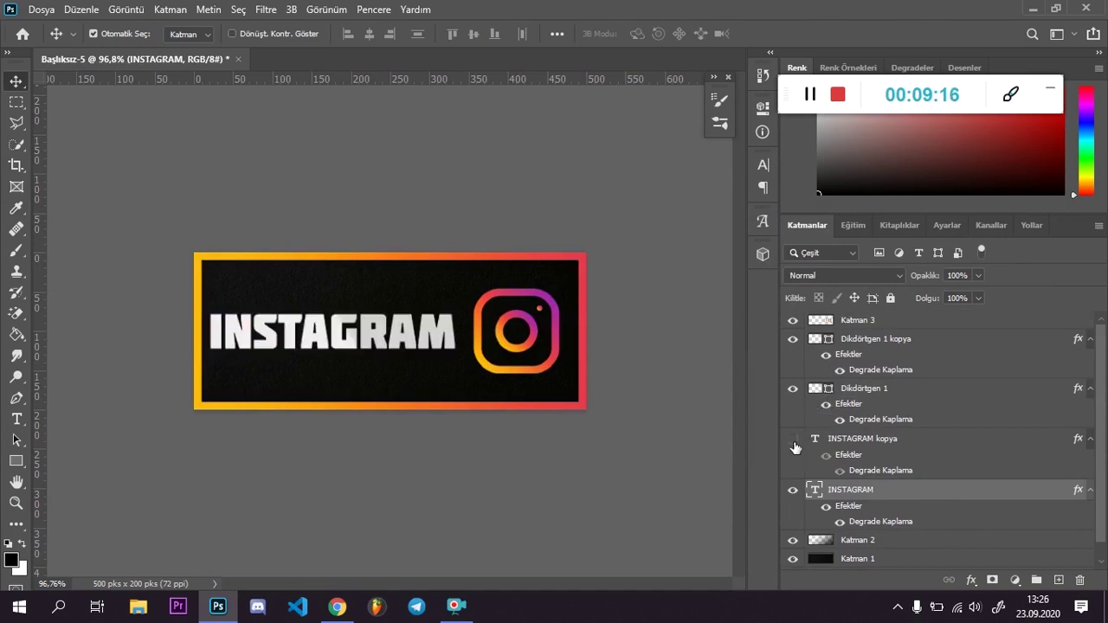
pyautogui.click(795, 442)
pyautogui.click(794, 490)
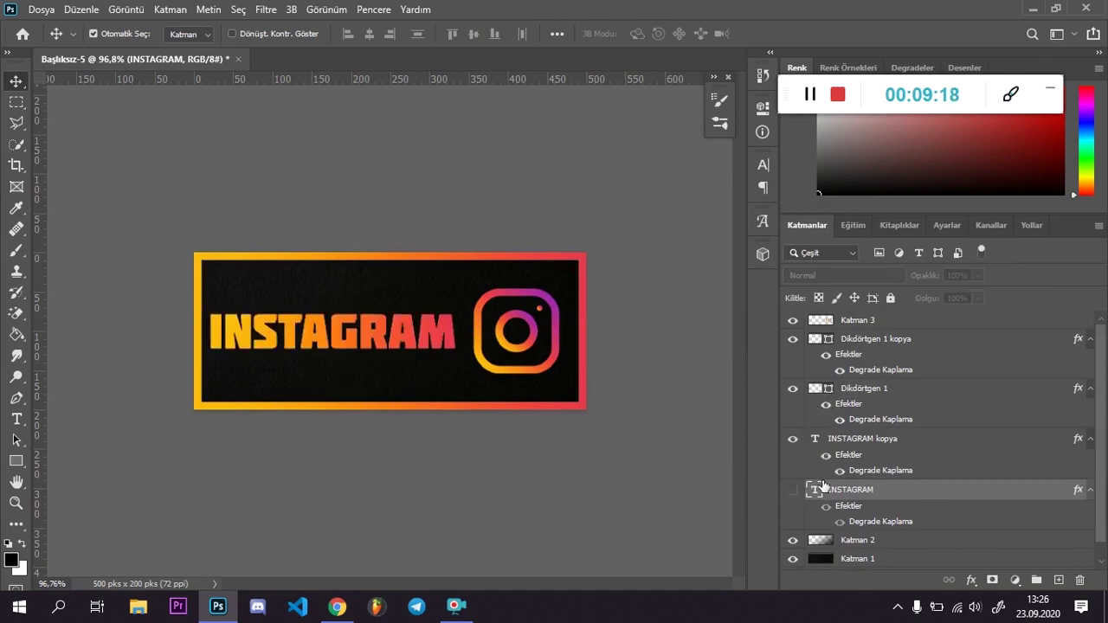
# Duplicate the gradient text layer and rename the lower of the two gradient text layers PARLAMA EFEKTİ
pyautogui.click(861, 445)
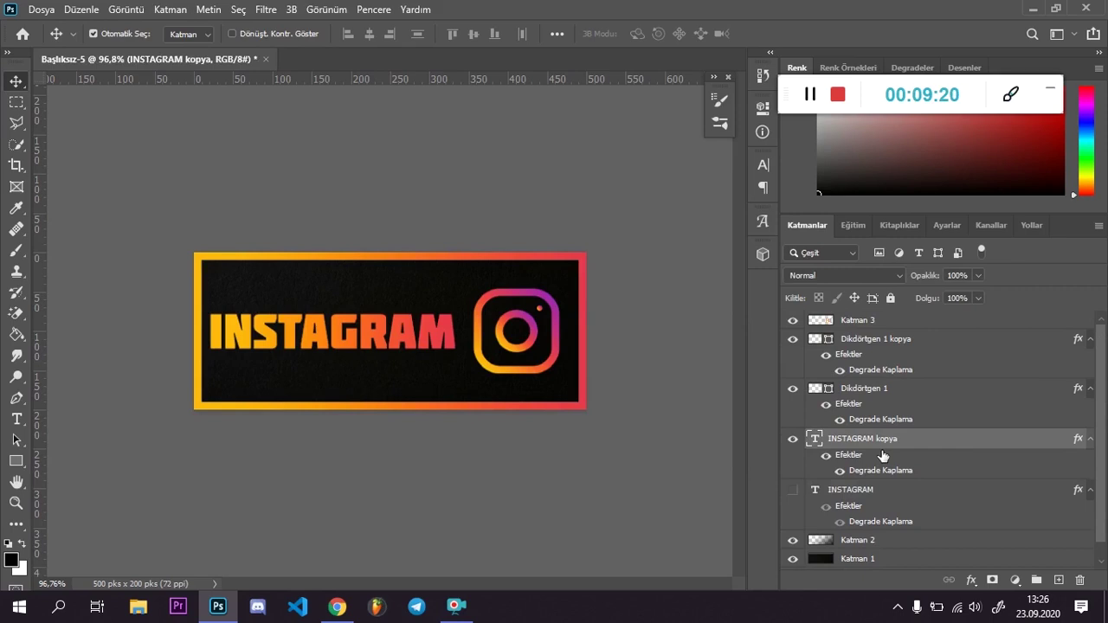
pyautogui.hotkey('ctrl', 'j')
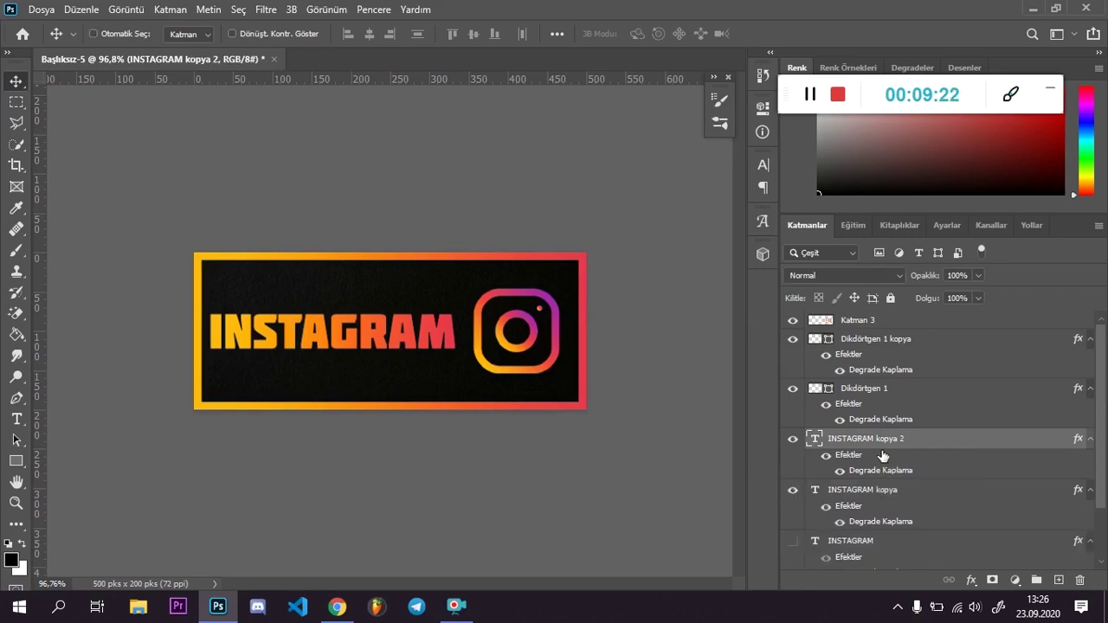
pyautogui.click(957, 493)
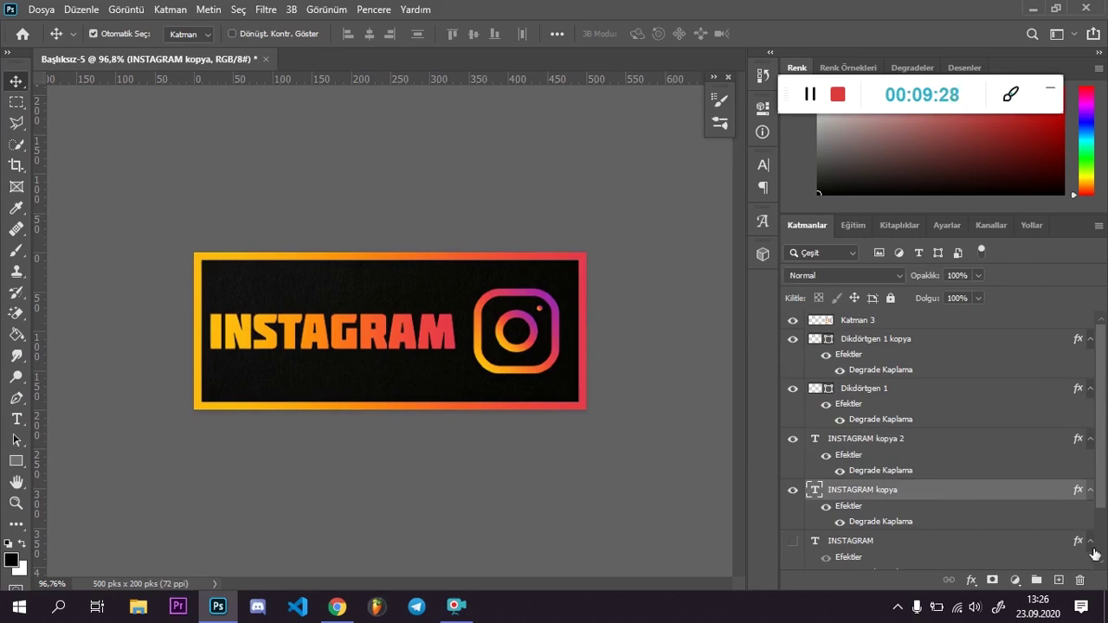
pyautogui.doubleClick(865, 491)
pyautogui.write('B')
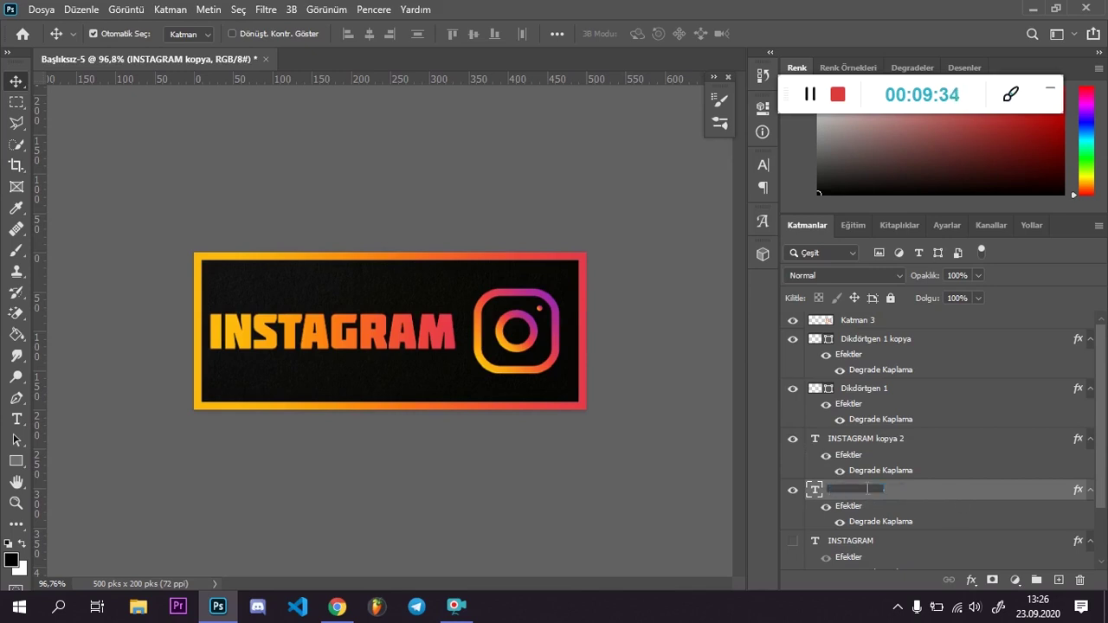
pyautogui.write('ARLAMA EFEKTİ')
pyautogui.press('Return')
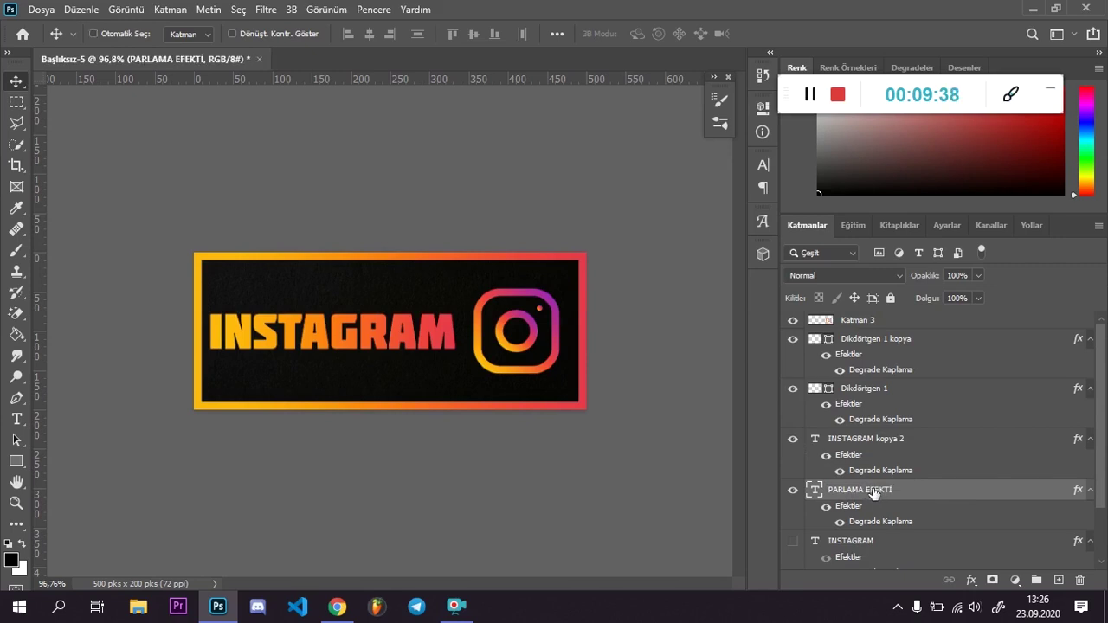
# Rasterize the PARLAMA EFEKTİ text layer and apply a Gaussian Blur with a 40.1 px radius to it
pyautogui.rightClick(919, 493)
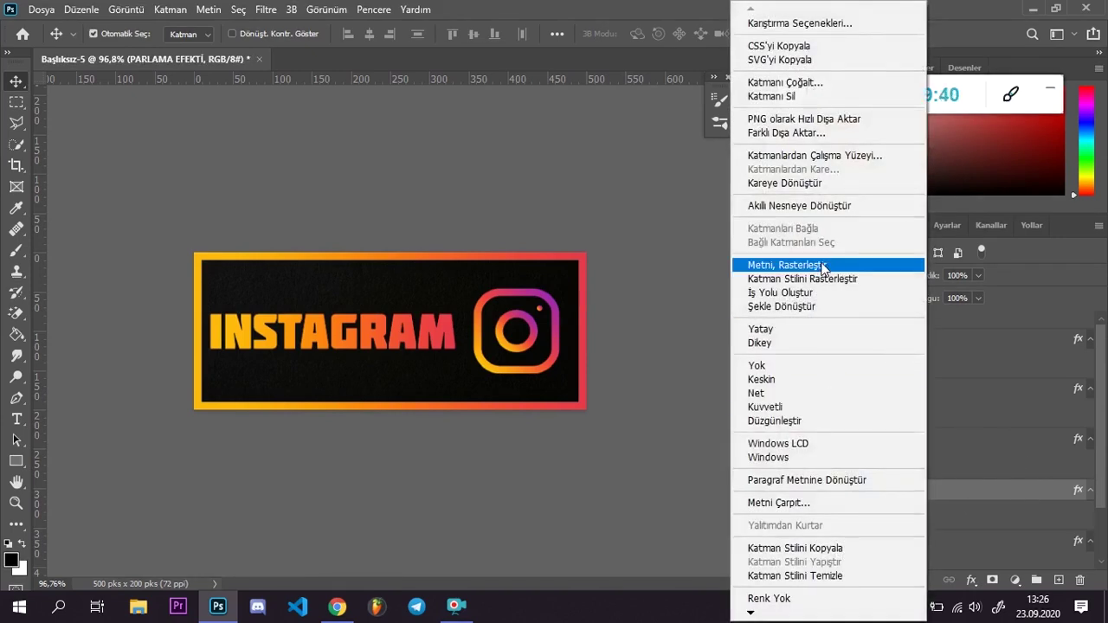
pyautogui.click(822, 266)
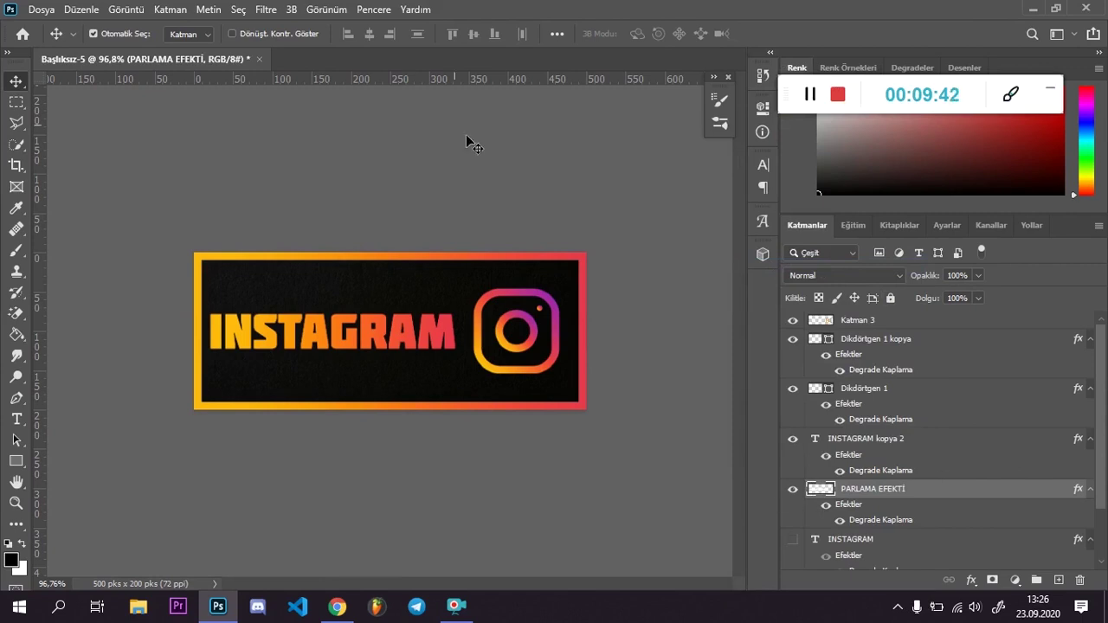
pyautogui.click(266, 10)
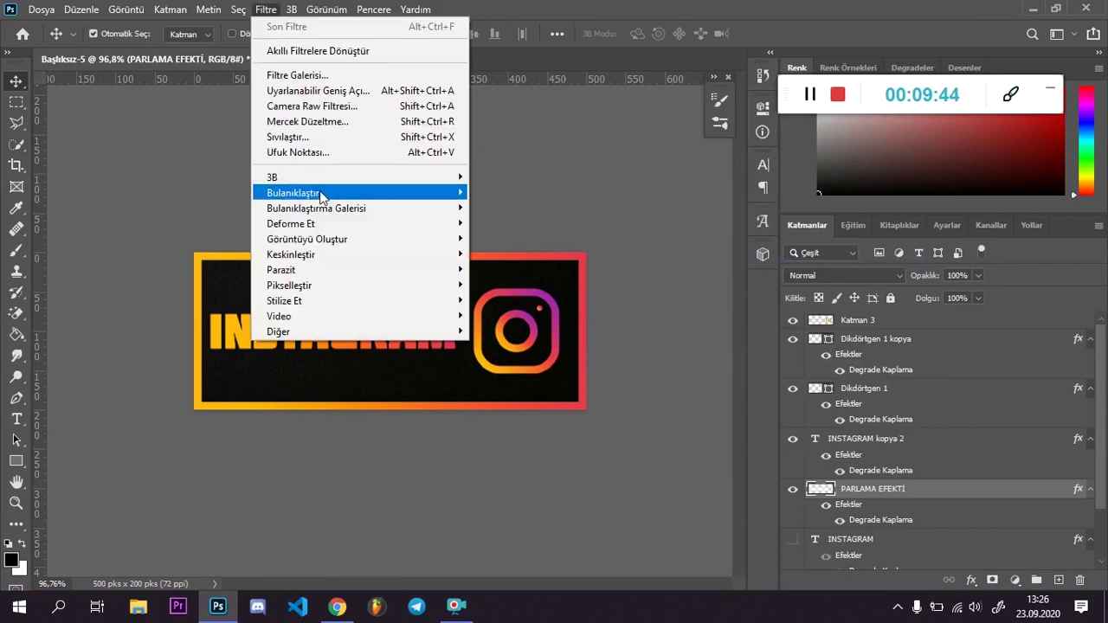
pyautogui.moveTo(320, 190)
pyautogui.click(495, 238)
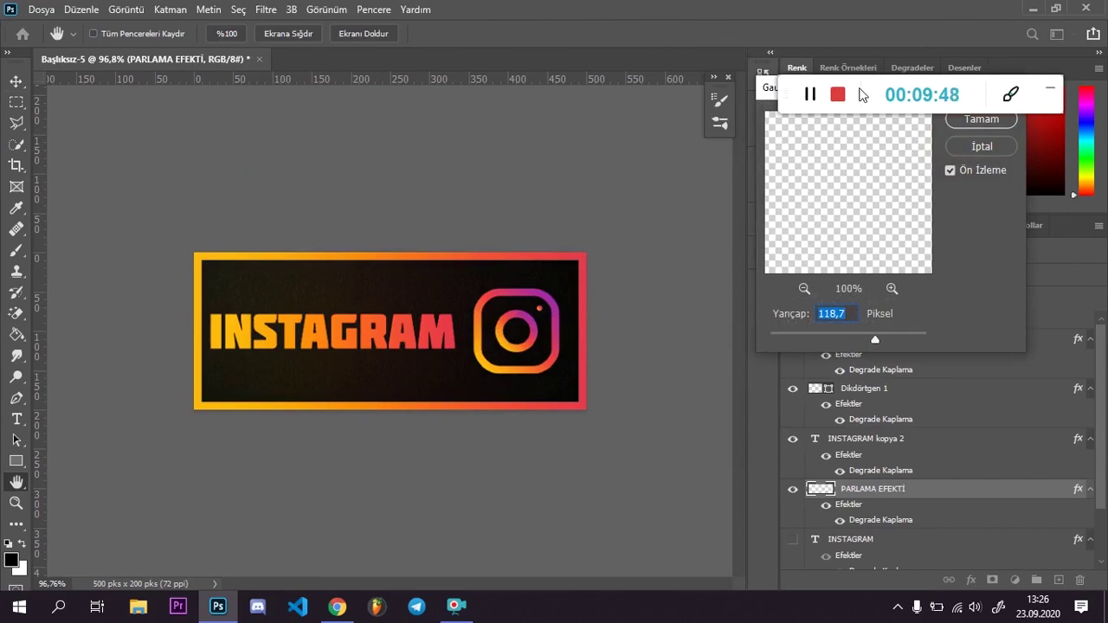
pyautogui.moveTo(911, 87); pyautogui.dragTo(916, 52)
pyautogui.moveTo(857, 88); pyautogui.dragTo(664, 185)
pyautogui.moveTo(626, 431); pyautogui.dragTo(658, 426)
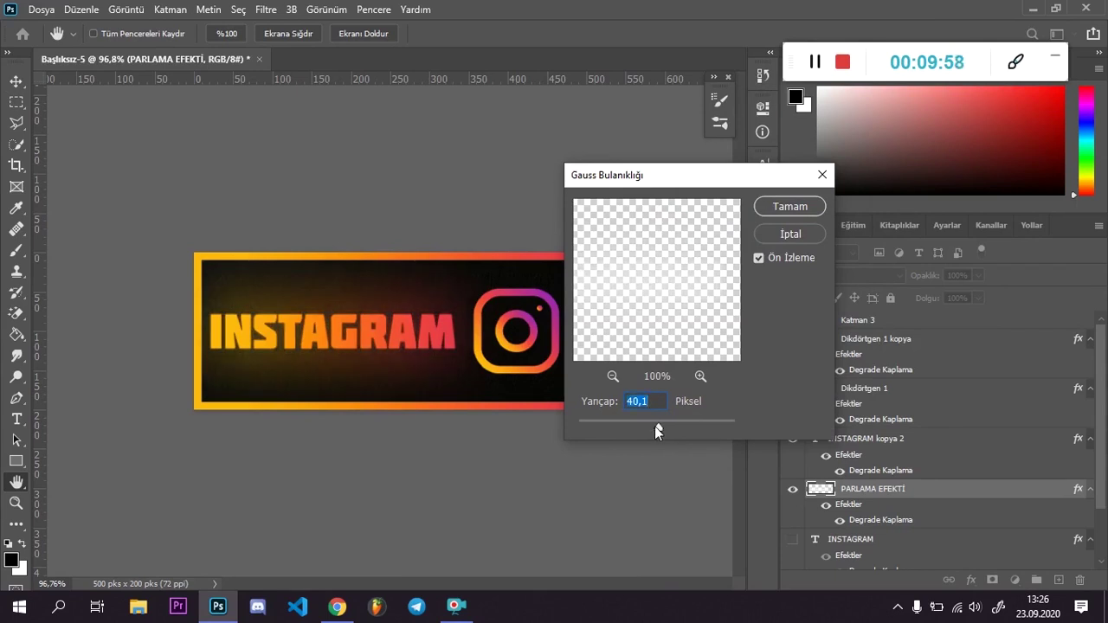
pyautogui.click(772, 213)
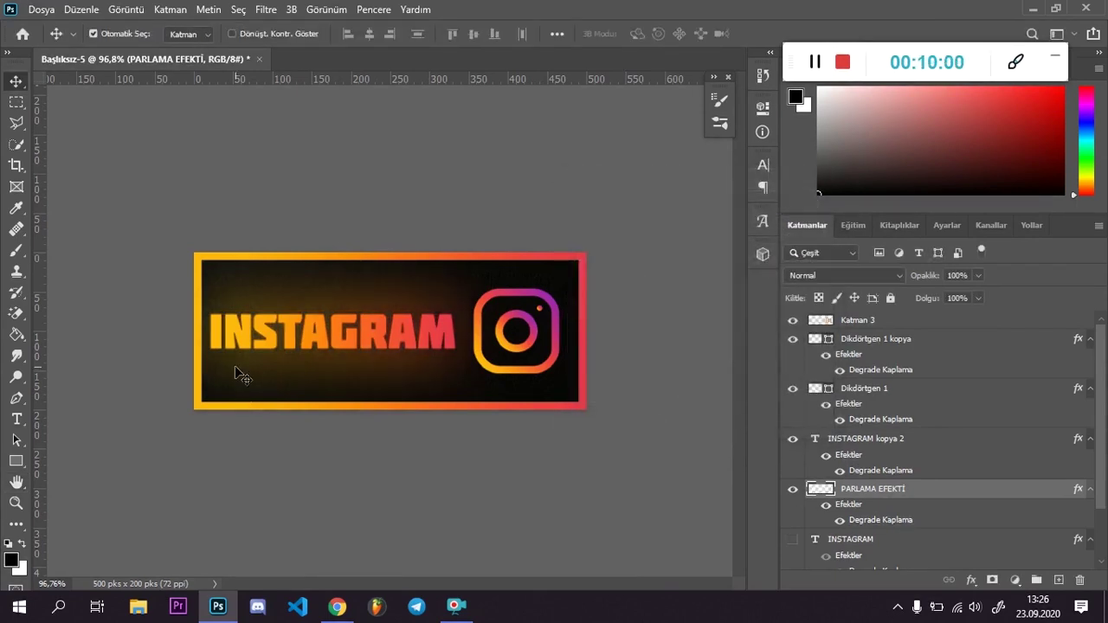
# Lower the PARLAMA EFEKTİ layer's opacity to 56% and erase the outer glow around the INSTAGRAM lettering with a large soft Eraser
pyautogui.hotkey('ctrl', '0')
pyautogui.moveTo(939, 277)
pyautogui.mouseDown()
pyautogui.moveTo(906, 274)
pyautogui.moveTo(932, 277)
pyautogui.mouseUp()
pyautogui.press('w')
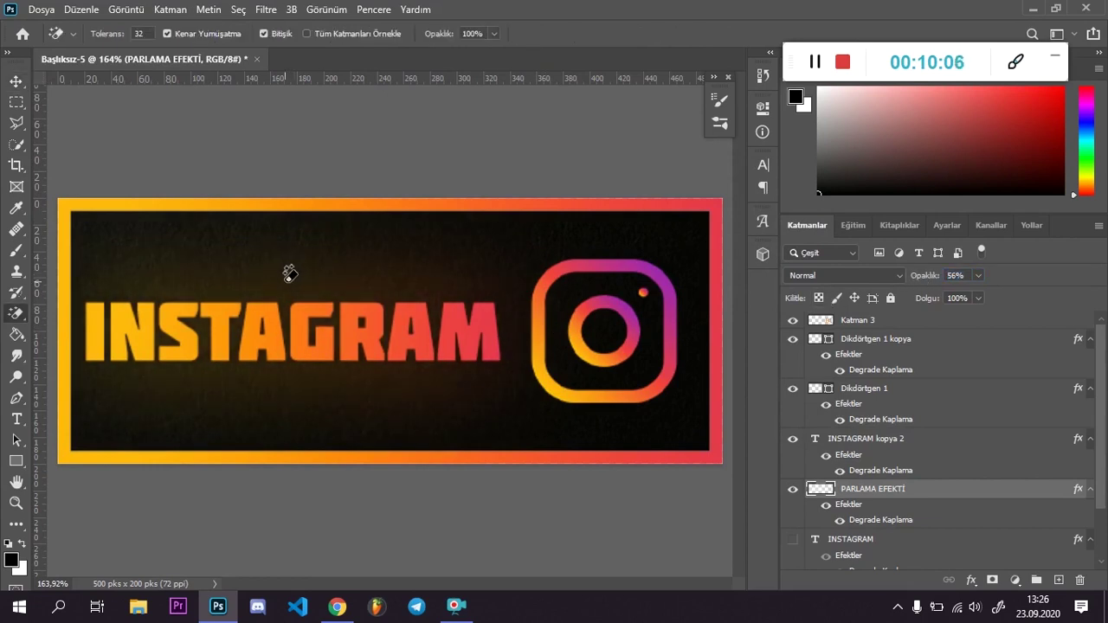
pyautogui.rightClick(17, 313)
pyautogui.click(74, 315)
pyautogui.moveTo(251, 224)
pyautogui.mouseDown()
pyautogui.moveTo(167, 266)
pyautogui.moveTo(358, 322)
pyautogui.moveTo(477, 334)
pyautogui.mouseUp()
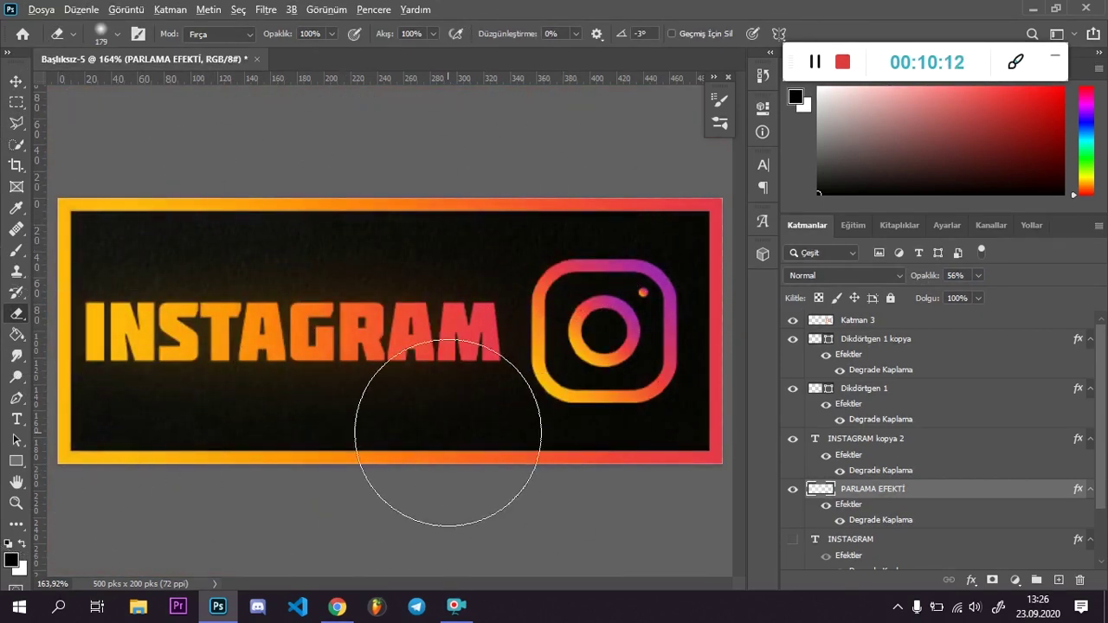
pyautogui.hotkey('ctrl', '-')
pyautogui.hotkey('ctrl', '-')
pyautogui.scroll(2, 479, 472)
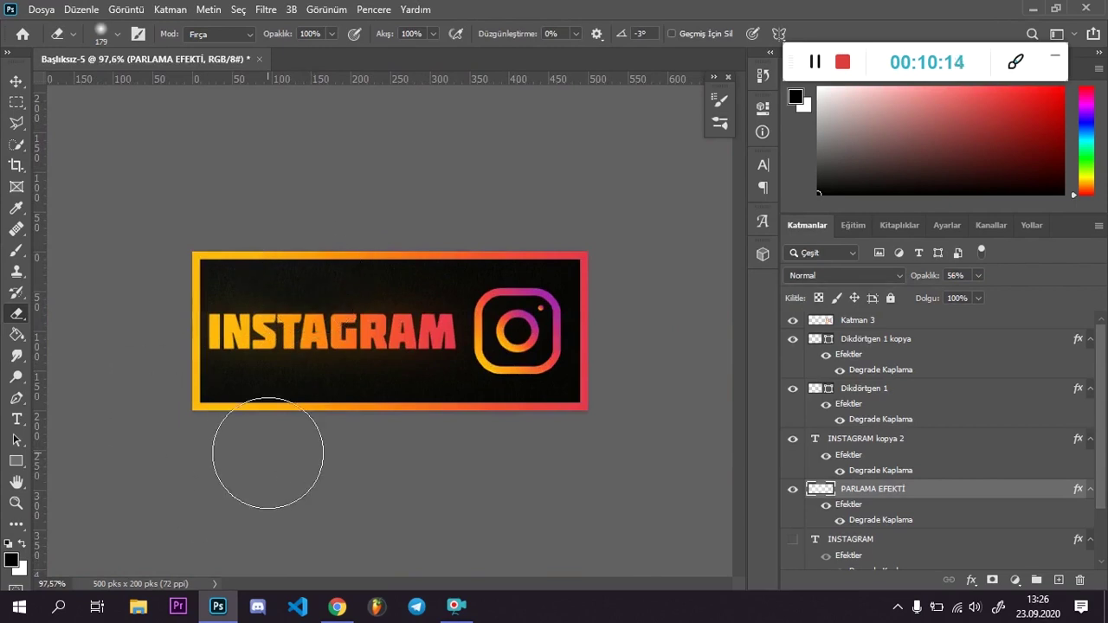
pyautogui.click(15, 81)
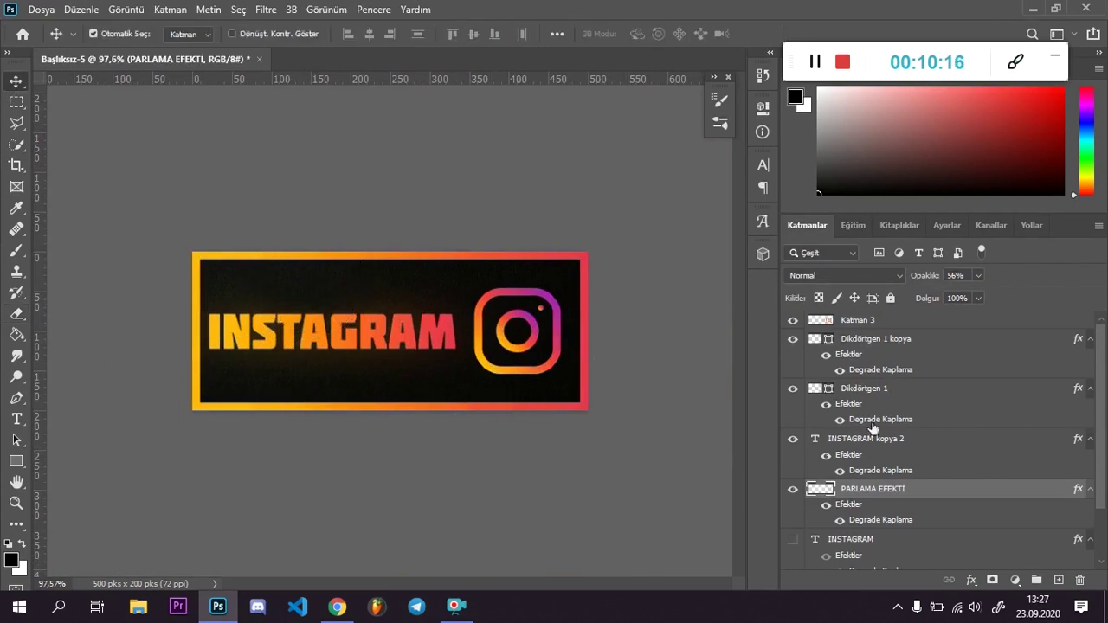
# Duplicate the logo layer Katman 3 and apply a 40.1 px Gaussian Blur to the original underneath
pyautogui.click(871, 326)
pyautogui.hotkey('ctrl', 'j')
pyautogui.click(868, 345)
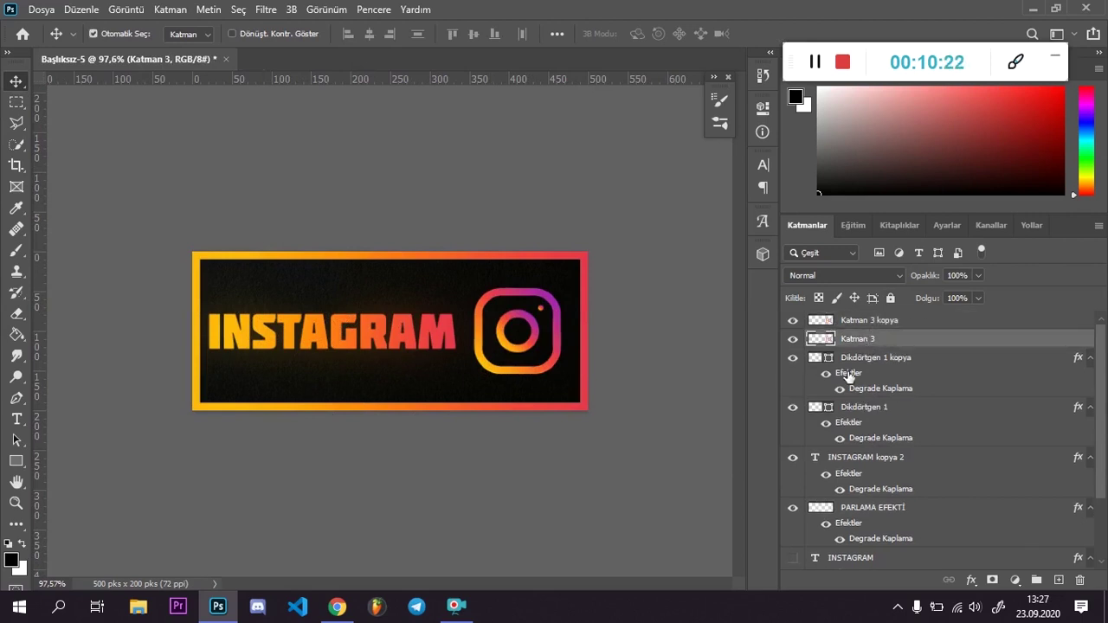
pyautogui.click(266, 10)
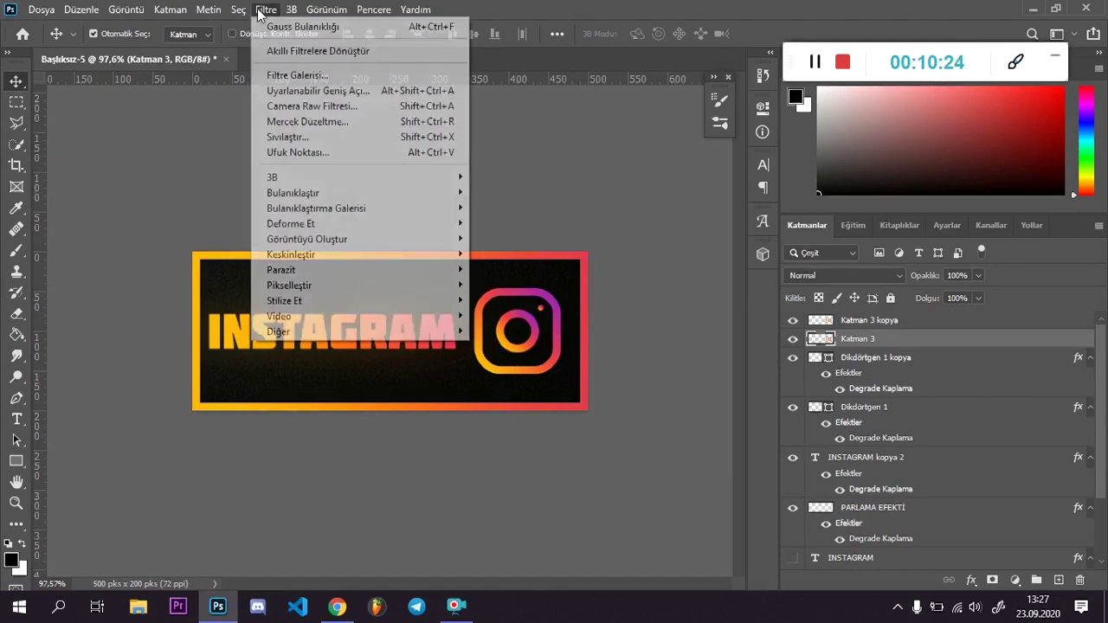
pyautogui.moveTo(347, 190)
pyautogui.click(564, 236)
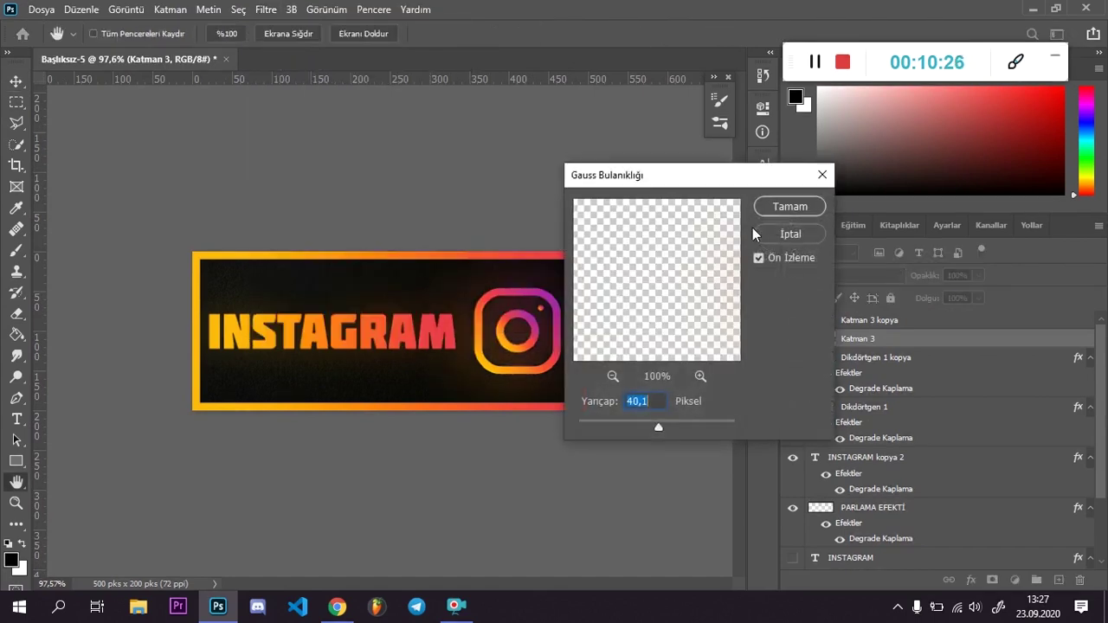
pyautogui.click(774, 207)
# Lower the opacity of the blurred logo layer Katman 3 to 69%
pyautogui.moveTo(929, 283); pyautogui.dragTo(923, 278)
pyautogui.press('e')
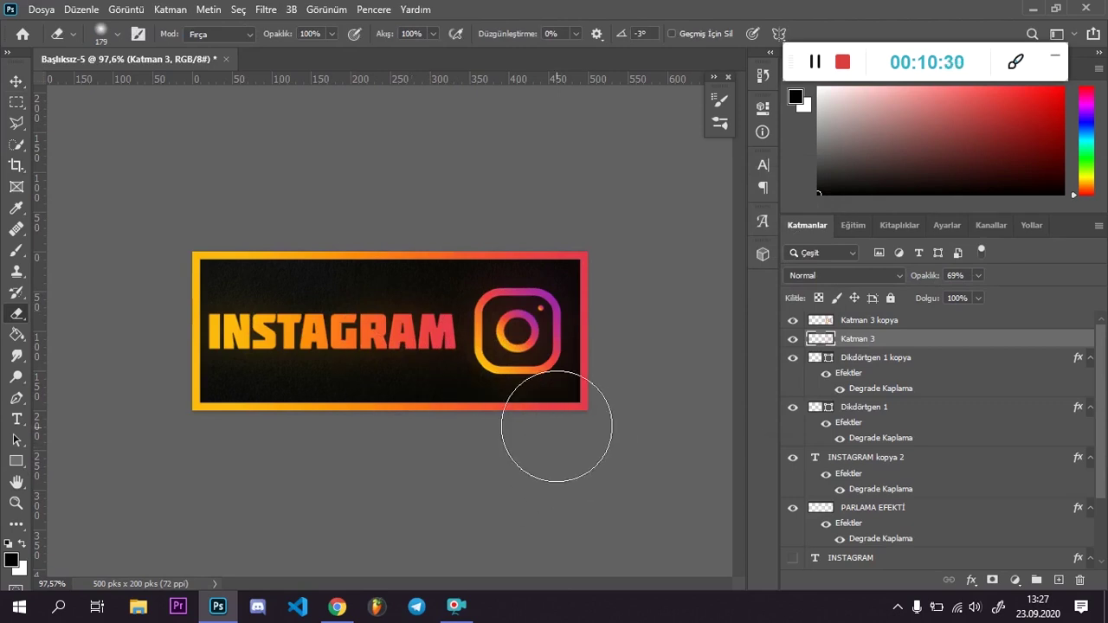
pyautogui.scroll(-2, 389, 346)
pyautogui.click(17, 80)
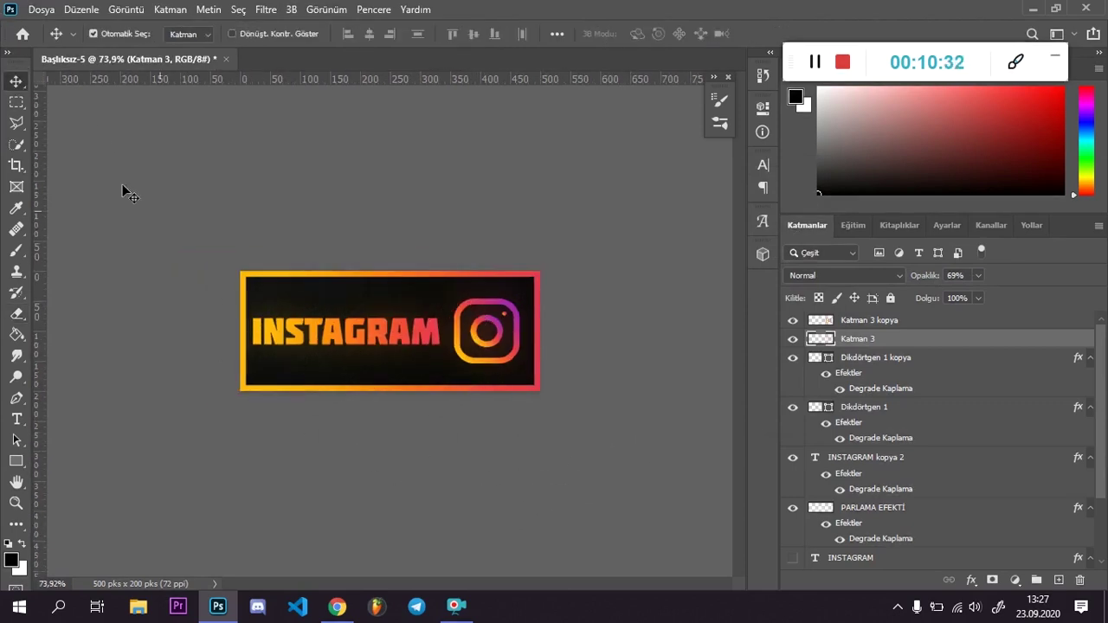
pyautogui.scroll(3, 305, 388)
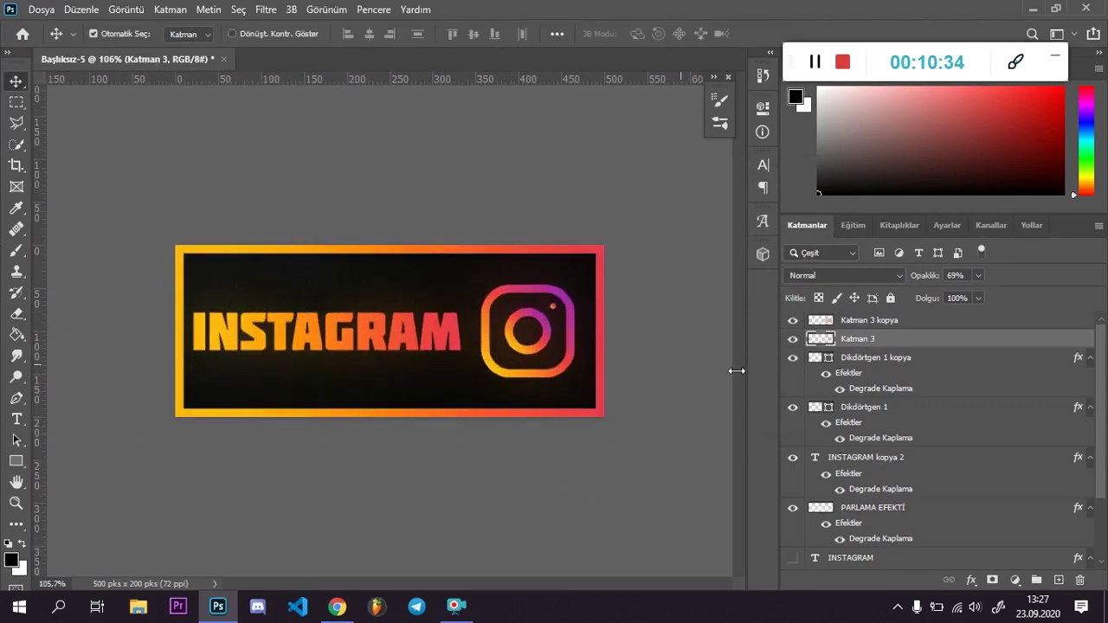
pyautogui.scroll(-4, 428, 424)
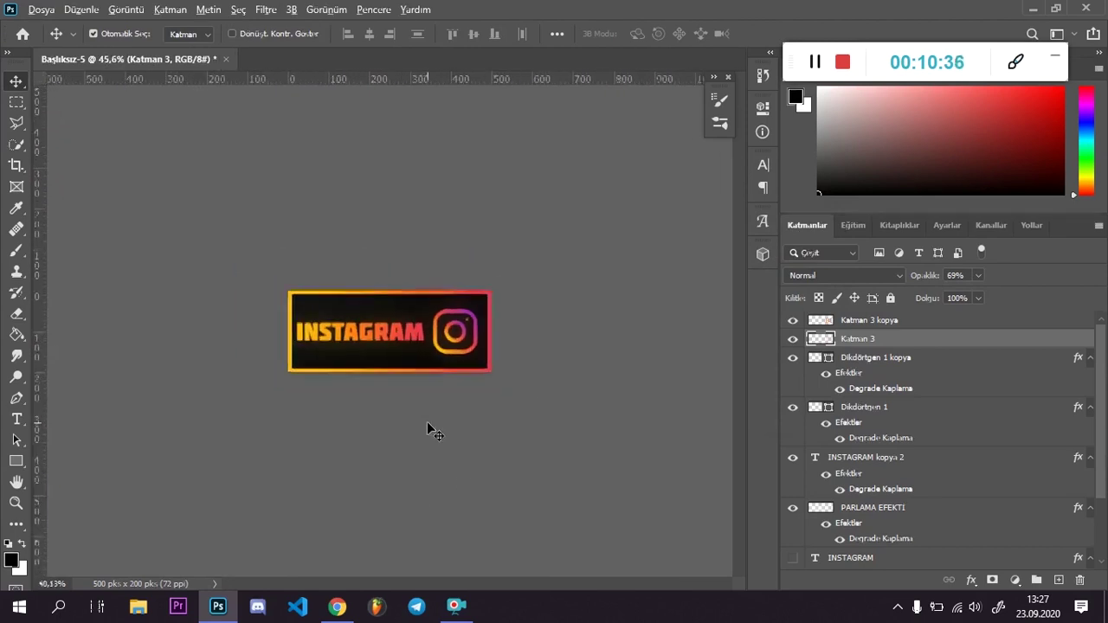